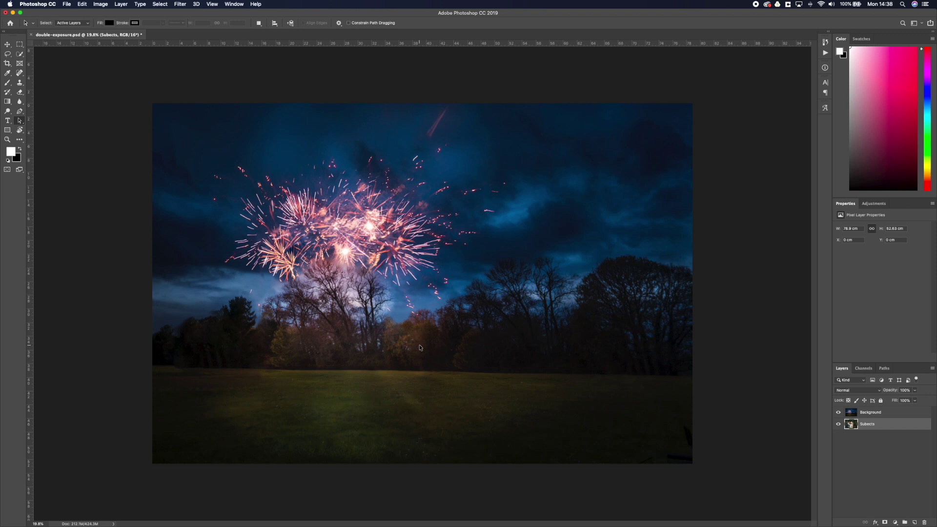
Step: Hide the Background fireworks layer so only the wedding couple photo is displayed
left_click(838, 412)
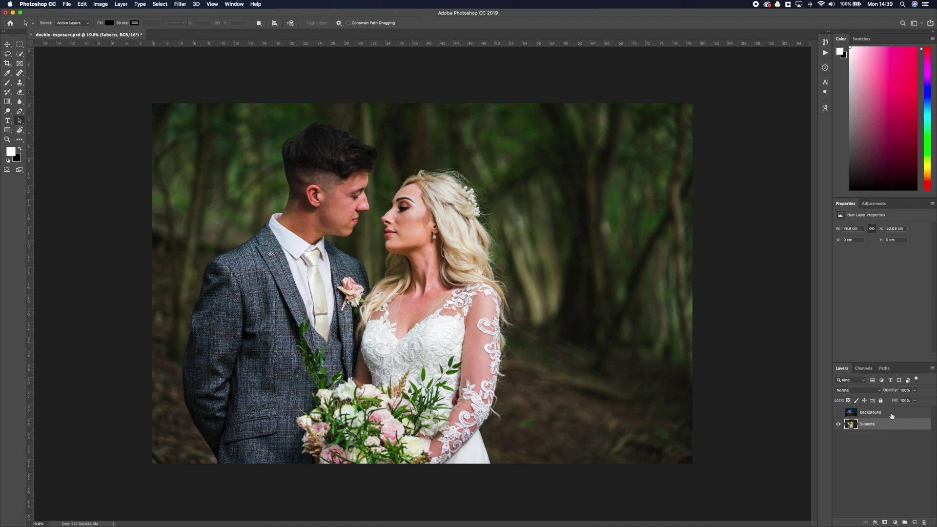
left_click(839, 413)
left_click(838, 412)
Step: Make a selection around the bride and groom on the Subects layer
mouse_move(468, 525)
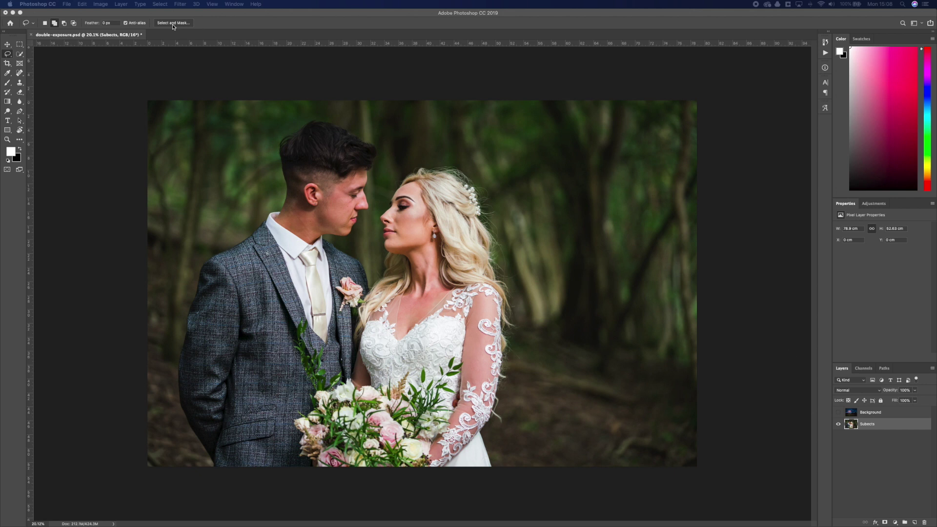
left_click(19, 46)
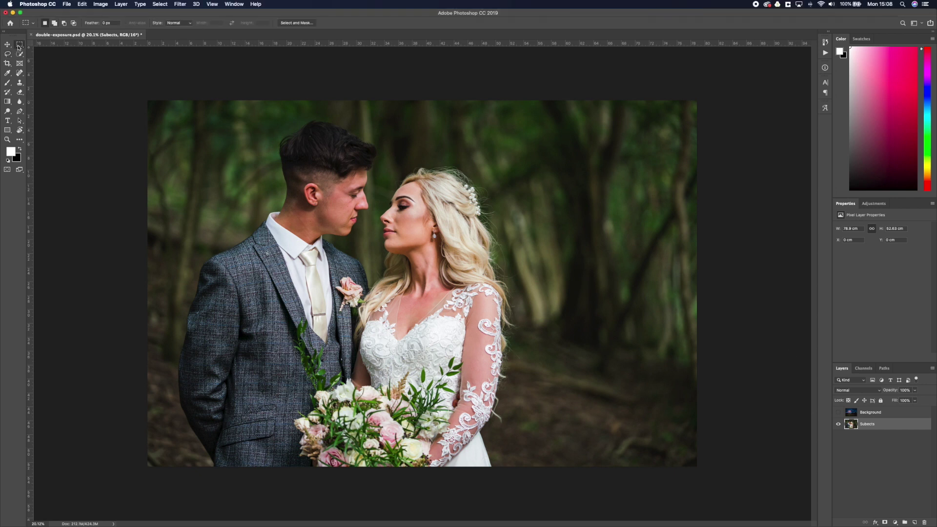
left_click(20, 54)
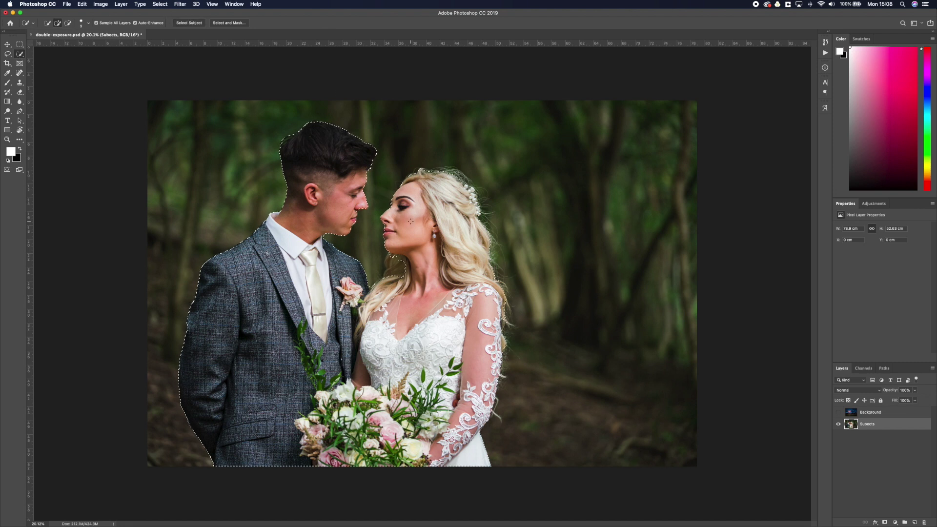
scroll(410, 221, "up", 1)
scroll(411, 222, "up", 7)
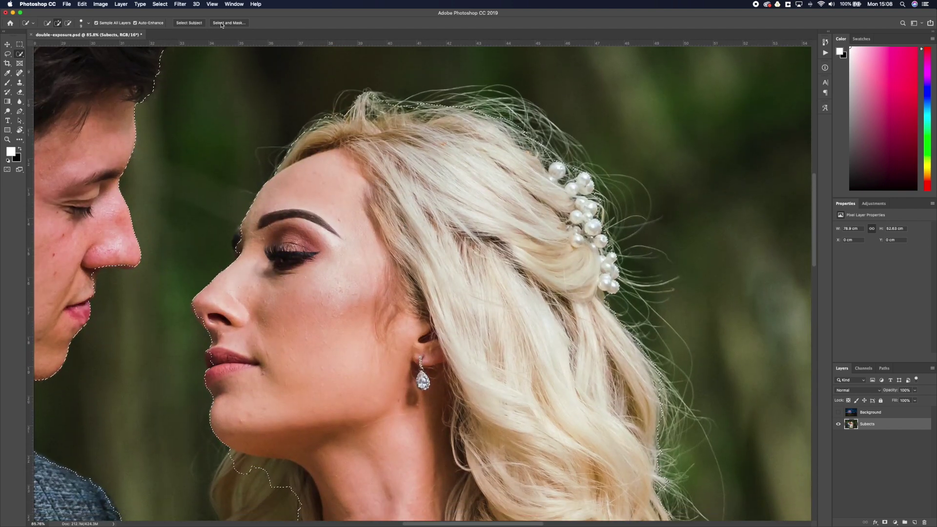
Step: In Select and Mask, use the Lasso to correct the selection at the bride's face and hair edge and under the groom's nose
left_click(229, 23)
left_click(742, 104)
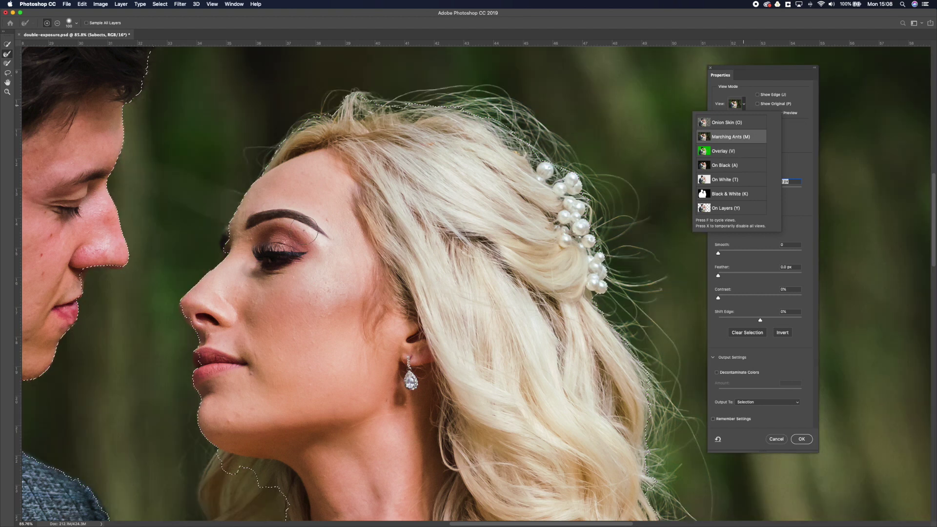
left_click(7, 73)
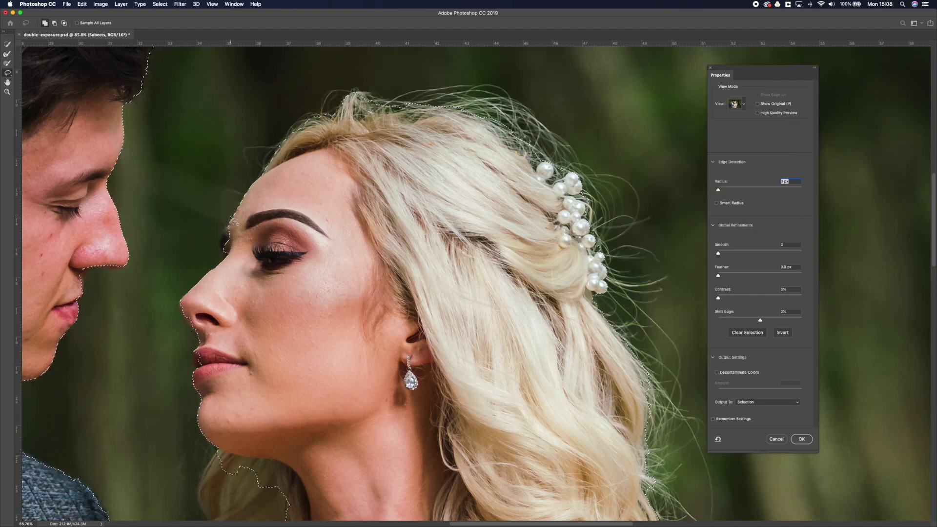
mouse_move(231, 226)
left_mouse_down()
mouse_move(230, 273)
mouse_move(184, 307)
mouse_move(204, 343)
mouse_move(194, 358)
mouse_move(207, 418)
mouse_move(230, 467)
mouse_move(235, 339)
mouse_move(232, 317)
mouse_move(209, 352)
mouse_move(216, 400)
mouse_move(201, 433)
mouse_move(208, 463)
left_mouse_up()
mouse_move(226, 338)
left_mouse_down()
mouse_move(210, 434)
mouse_move(288, 467)
mouse_move(352, 342)
mouse_move(225, 342)
left_mouse_up()
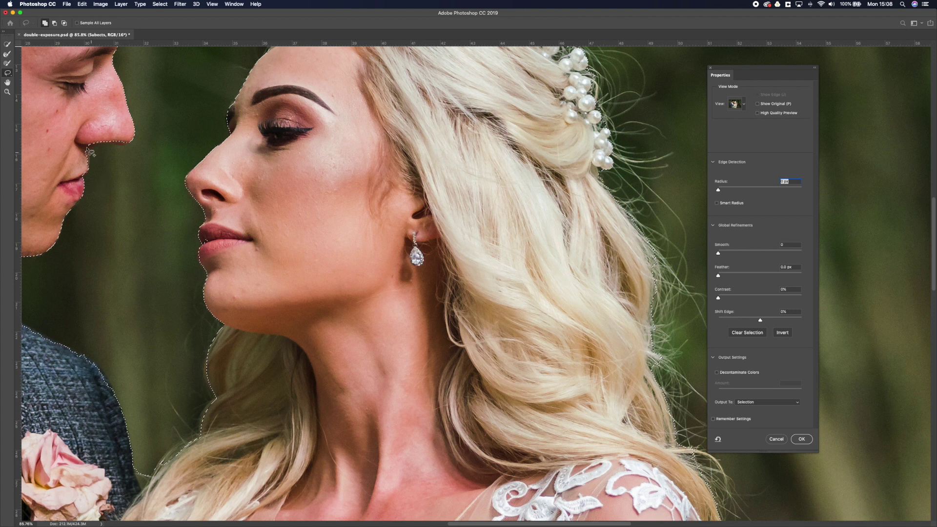
mouse_move(102, 140)
left_mouse_down()
mouse_move(131, 146)
mouse_move(133, 134)
left_mouse_up()
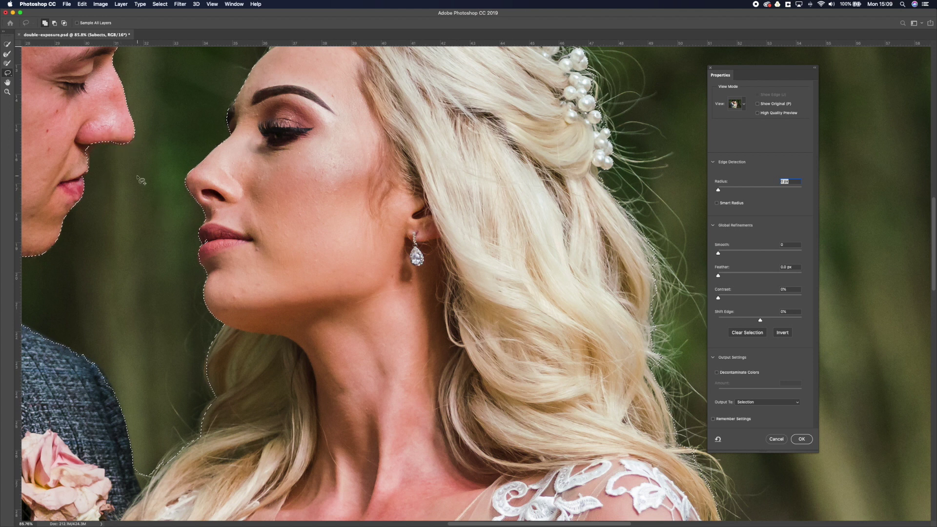
left_click_drag(92, 142, 84, 171)
Step: Preview the masked couple in the On Black view with the opacity set to 100%
left_click_drag(511, 157, 417, 254)
left_click(735, 103)
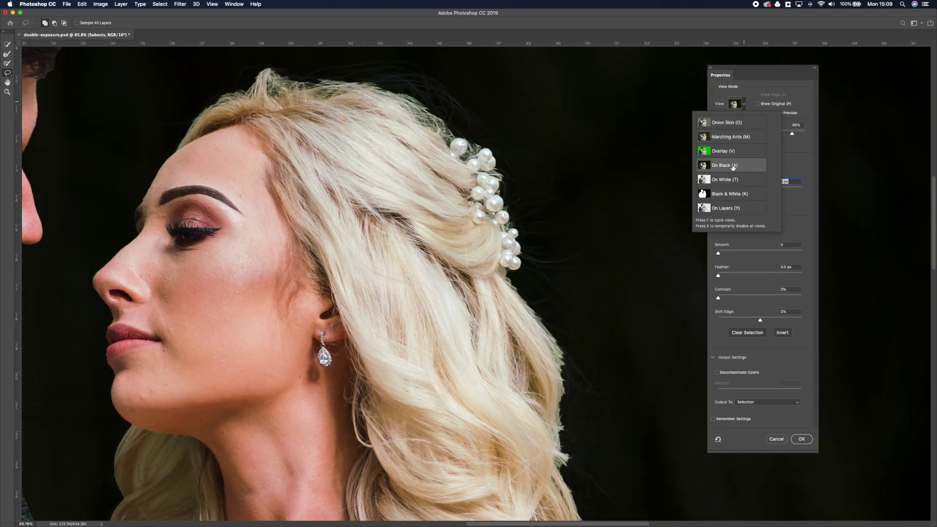
left_click(794, 133)
left_click_drag(794, 135, 807, 134)
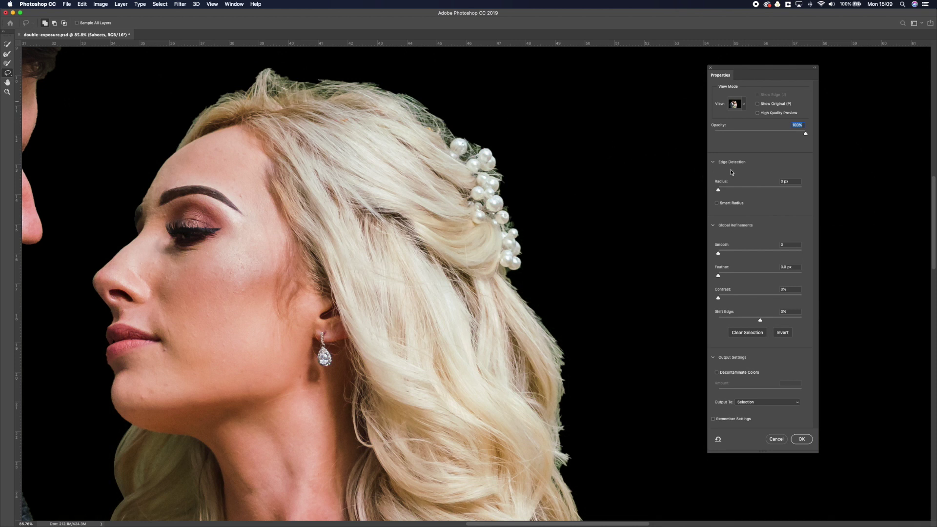
Step: Brush along the top of the bride's hair and around the pearl hairpiece with the Refine Edge Brush to recover stray strands
left_click_drag(761, 76, 772, 167)
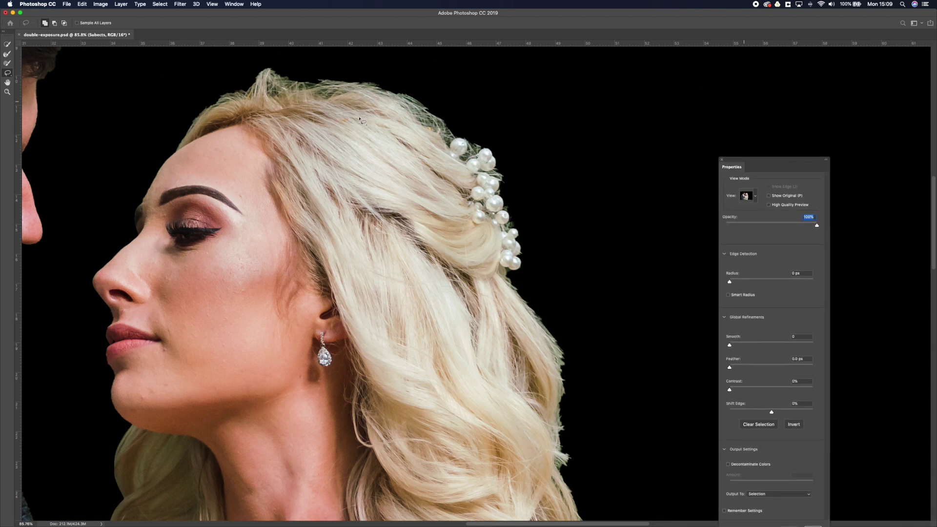
left_click(8, 54)
key("super+r")
left_click_drag(264, 179, 262, 235)
key("super+r")
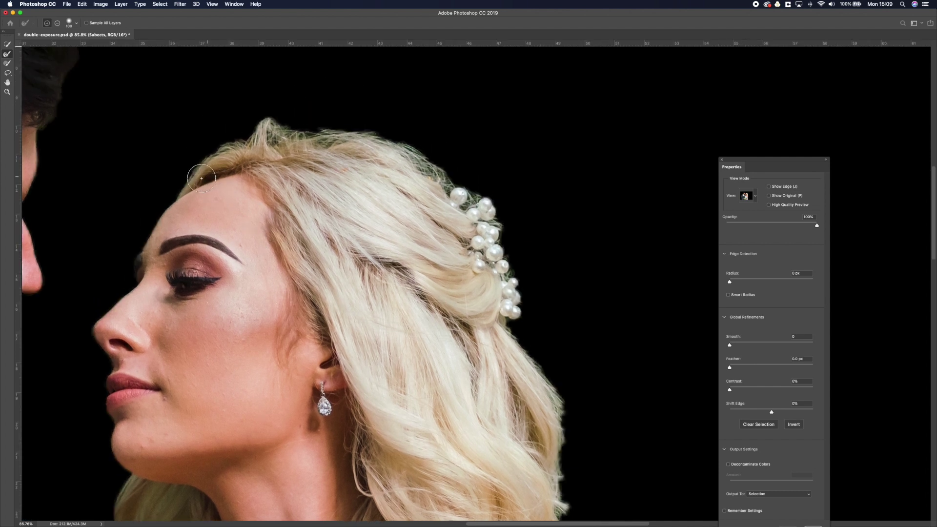
mouse_move(223, 149)
left_mouse_down()
mouse_move(258, 125)
mouse_move(284, 122)
mouse_move(317, 133)
mouse_move(302, 142)
mouse_move(374, 130)
mouse_move(419, 159)
mouse_move(448, 154)
mouse_move(428, 155)
mouse_move(451, 156)
mouse_move(457, 184)
mouse_move(502, 214)
mouse_move(524, 299)
left_mouse_up()
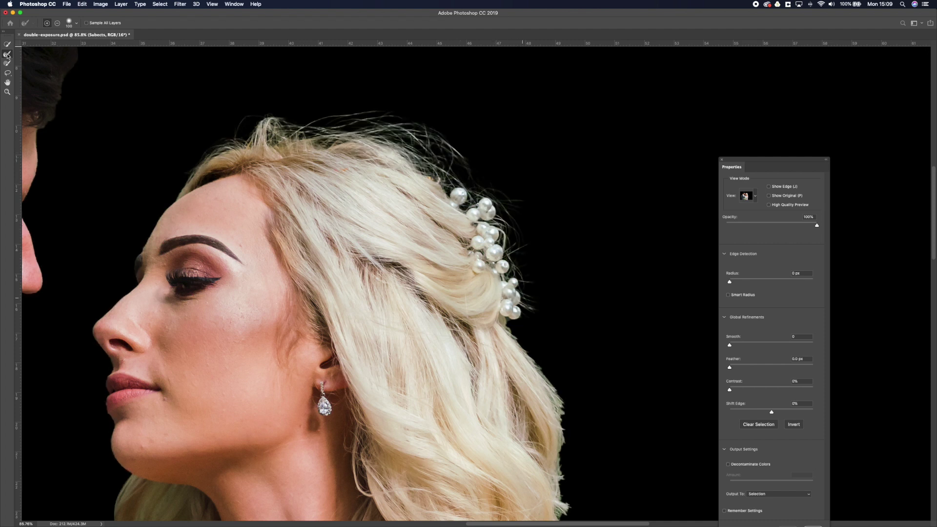
left_click_drag(411, 151, 430, 147)
key("bracketright")
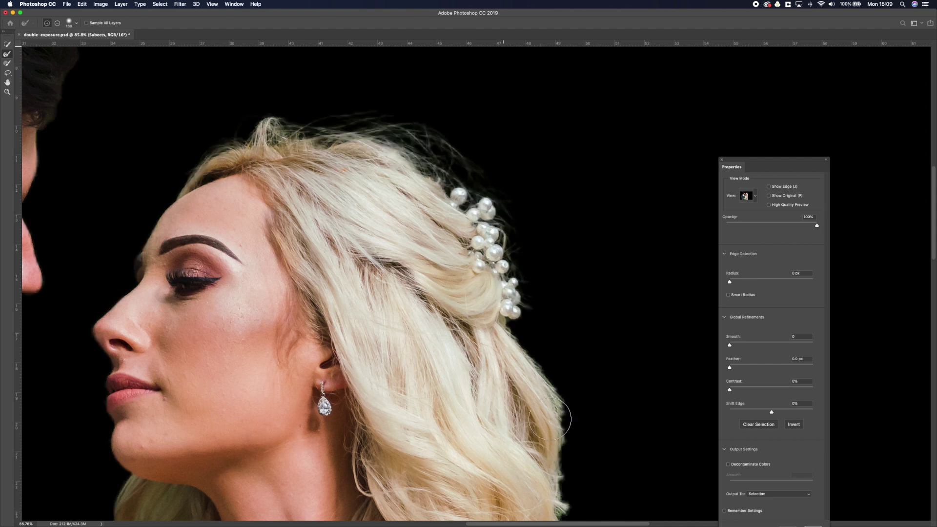
Step: Refine the outer edge of the bride's hair from the hairpiece down past her shoulder and upper arm
scroll(558, 240, "down", 10)
mouse_move(505, 178)
left_mouse_down()
mouse_move(511, 296)
mouse_move(597, 450)
left_mouse_up()
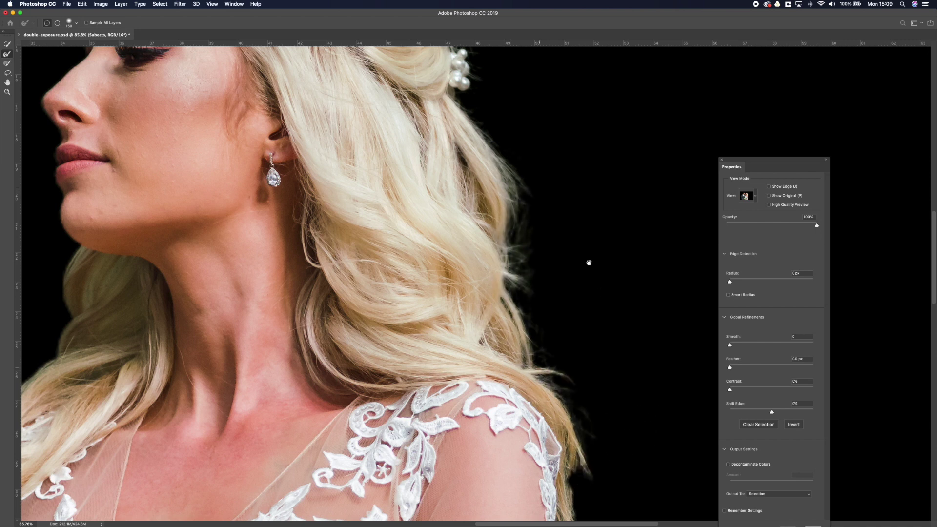
scroll(589, 263, "down", 8)
mouse_move(569, 256)
left_mouse_down()
mouse_move(506, 269)
mouse_move(520, 311)
mouse_move(508, 388)
mouse_move(525, 483)
left_mouse_up()
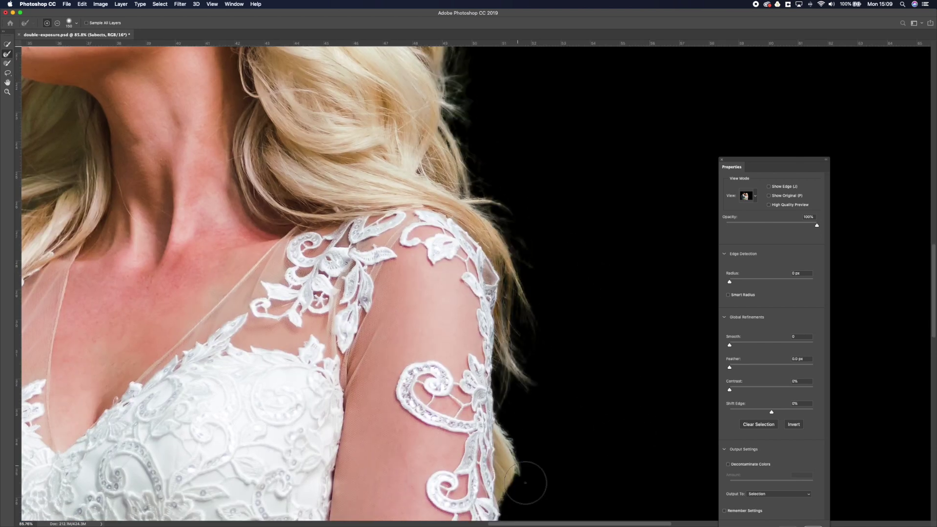
Step: Check the whole cut-out in the On Layers and Overlay views
scroll(634, 307, "down", 3)
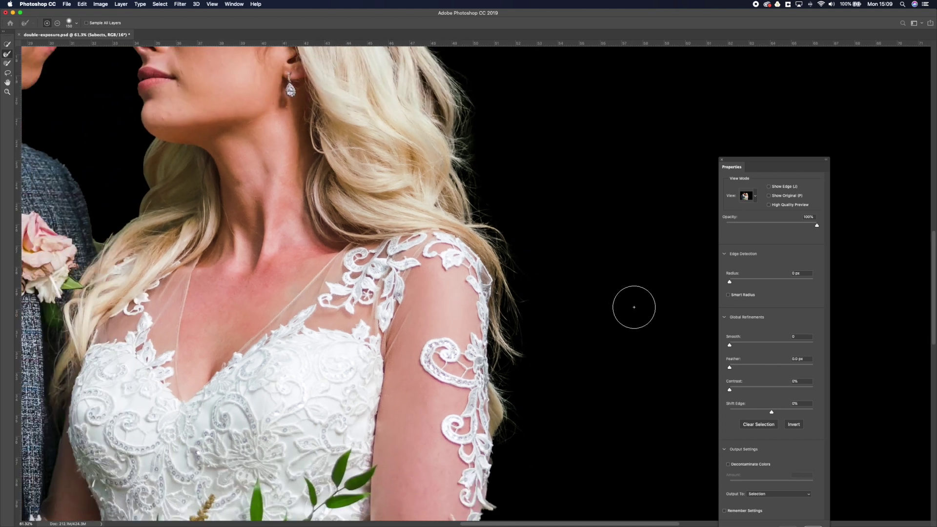
scroll(634, 307, "down", 5)
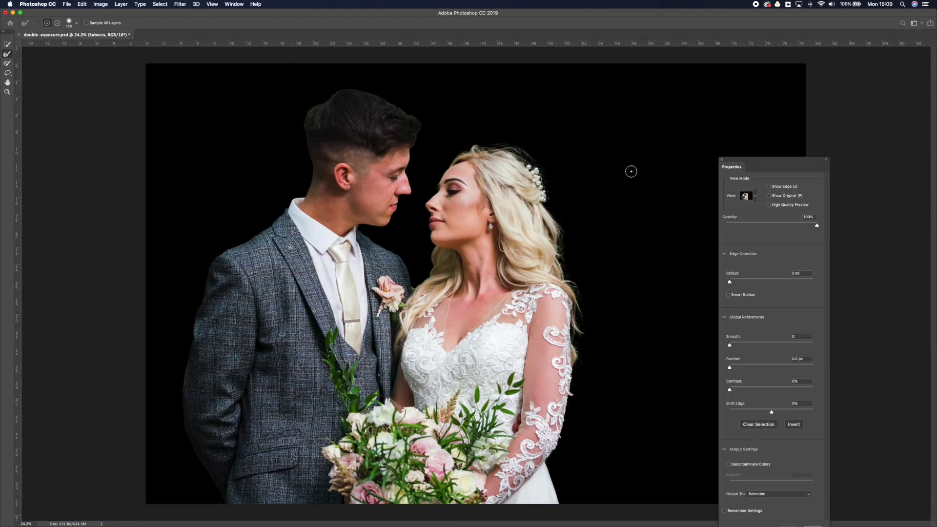
left_click(754, 198)
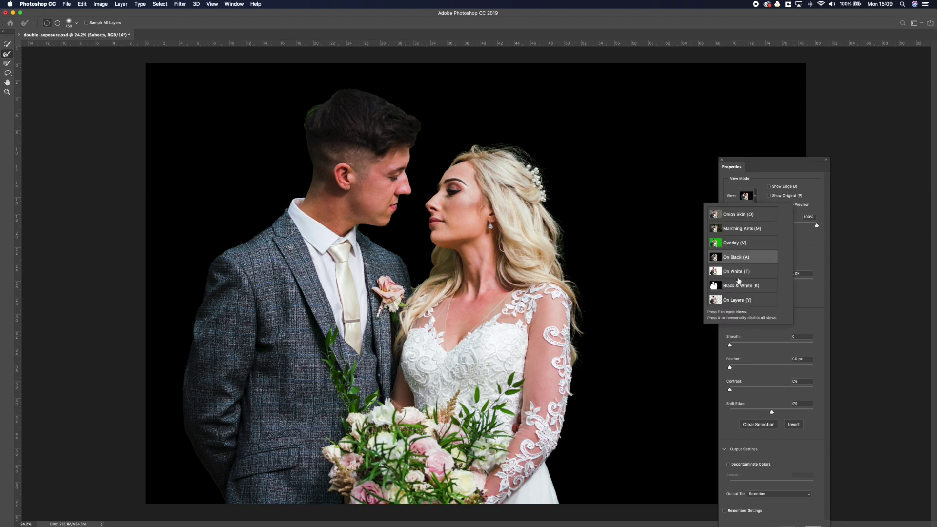
left_click(735, 300)
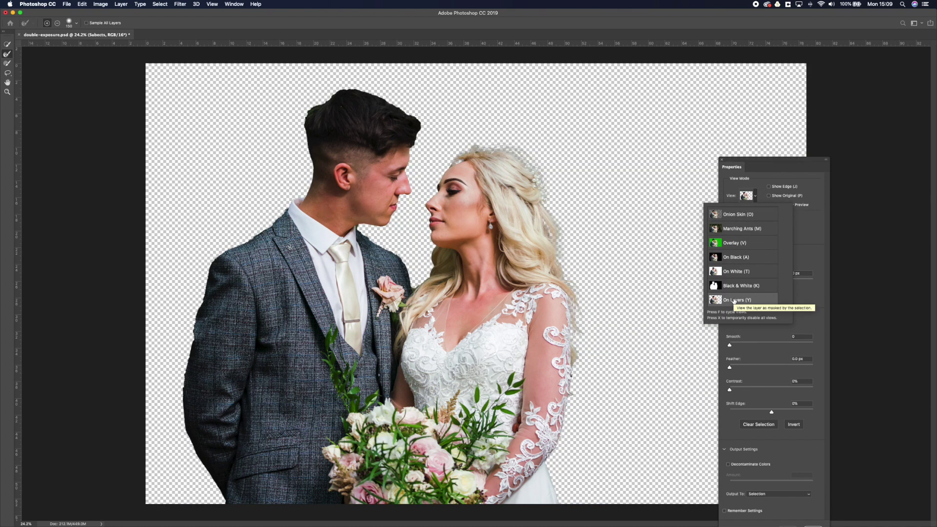
left_click(736, 243)
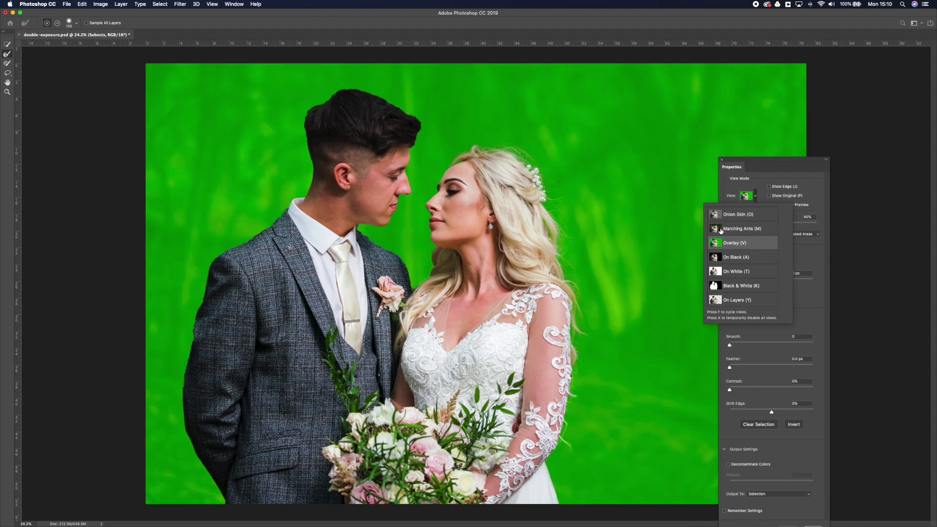
left_click(781, 160)
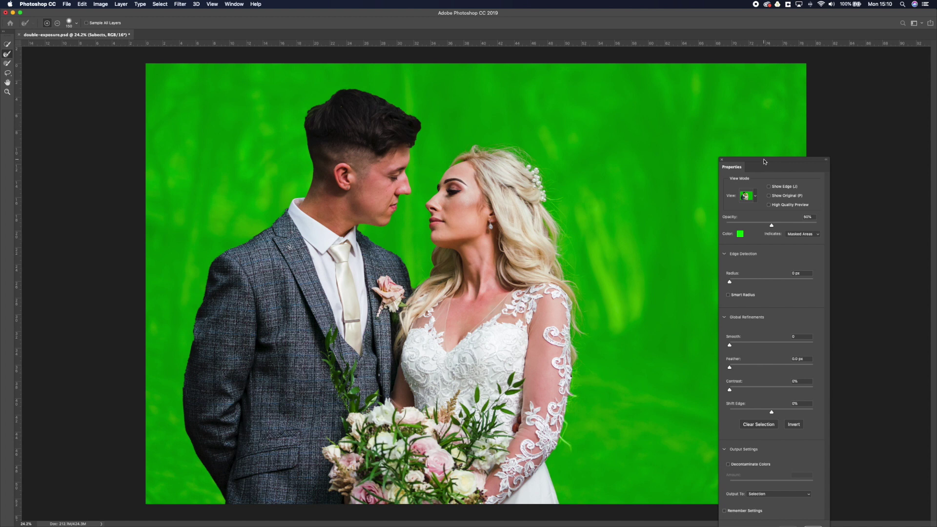
Step: Output the refined mask as a selection and copy the selected couple onto a new layer
left_click_drag(767, 163, 745, 121)
left_click(786, 471)
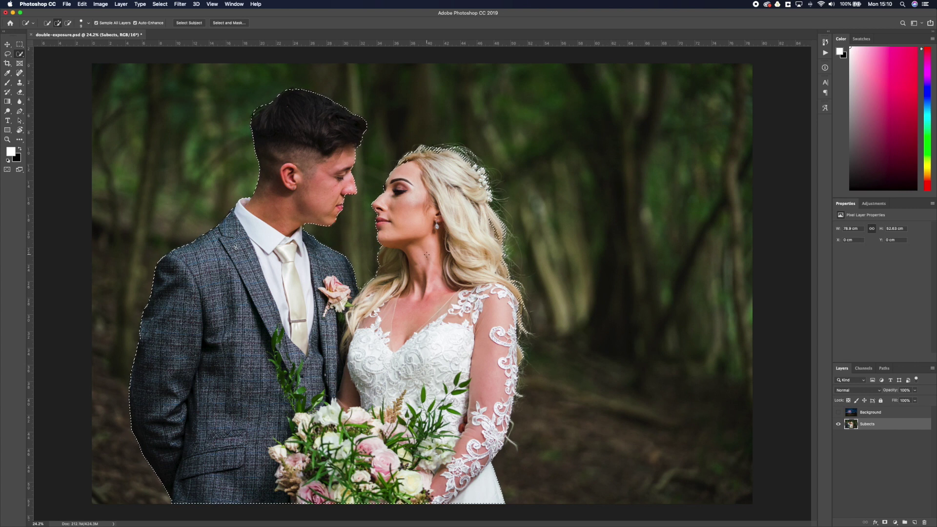
key("super+j")
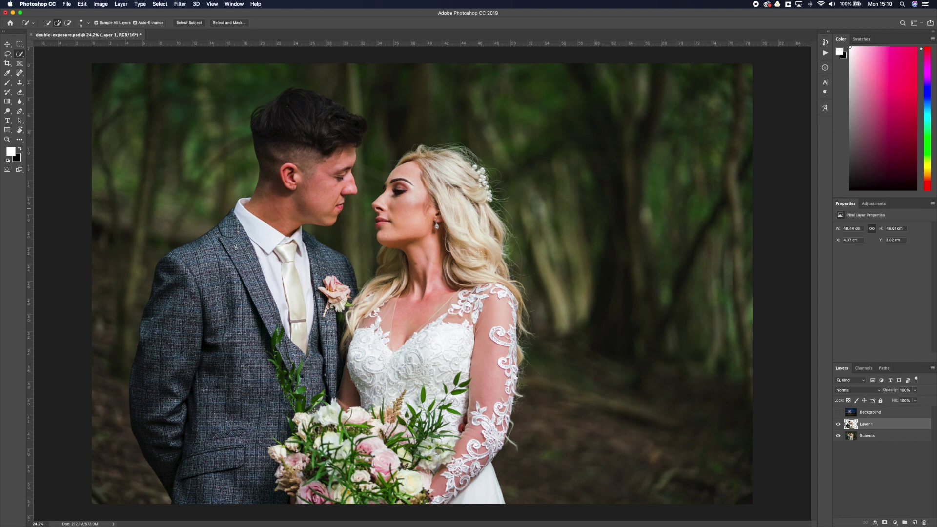
left_click(892, 438)
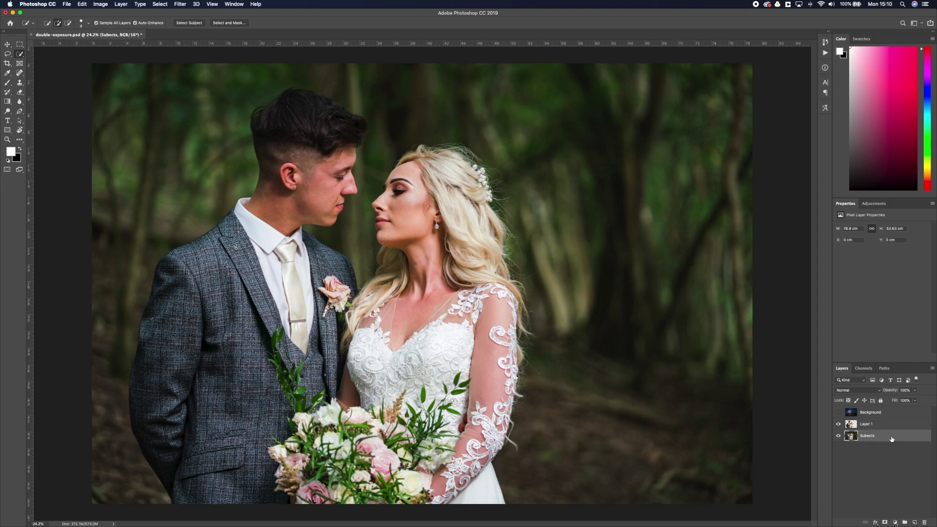
right_click(892, 439)
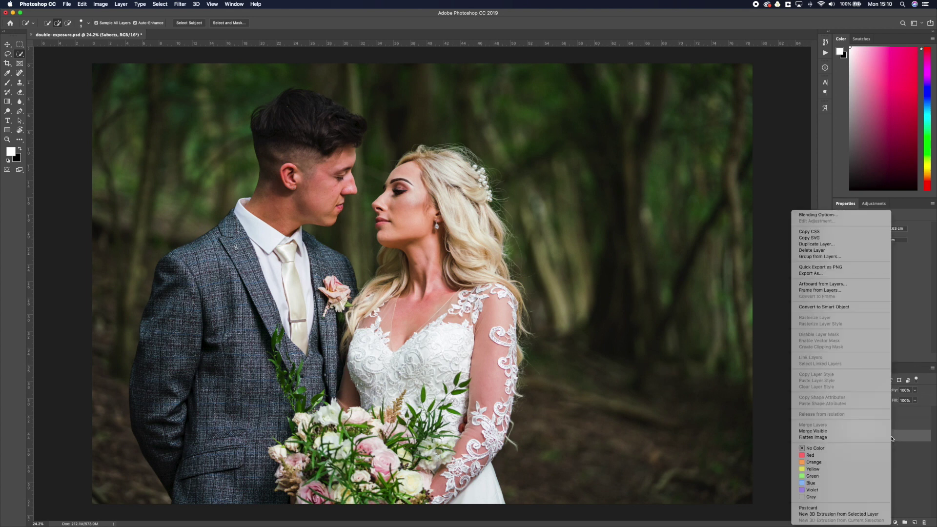
left_click(859, 251)
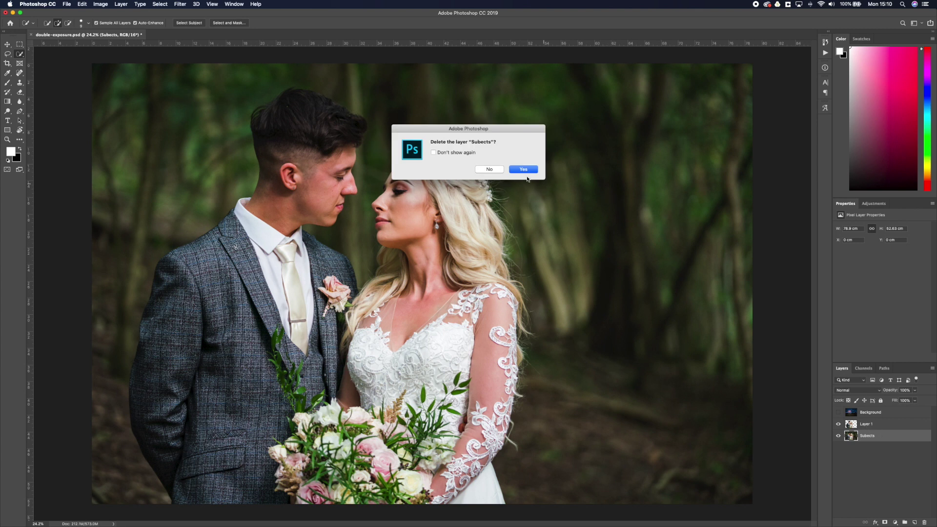
left_click(499, 169)
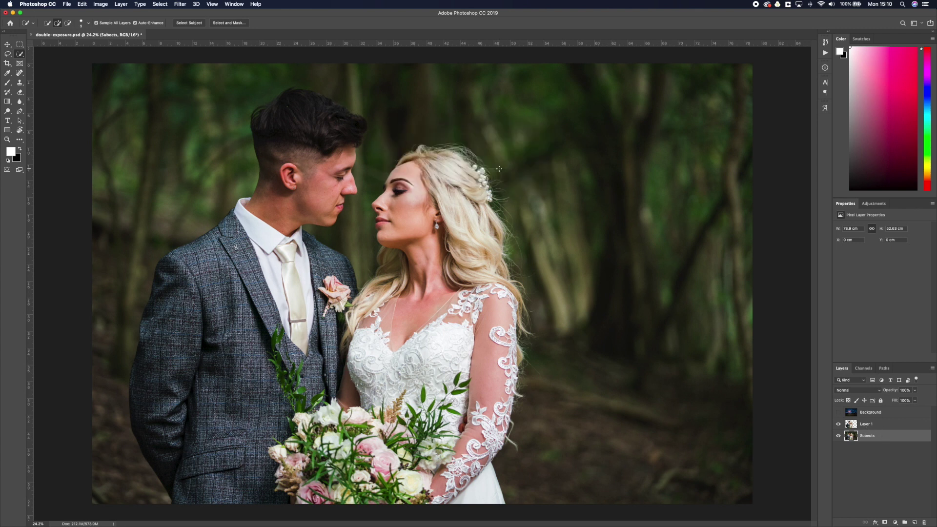
Step: Delete the original Subects layer, leaving the cut-out couple on a transparent background
right_click(898, 439)
left_click(849, 251)
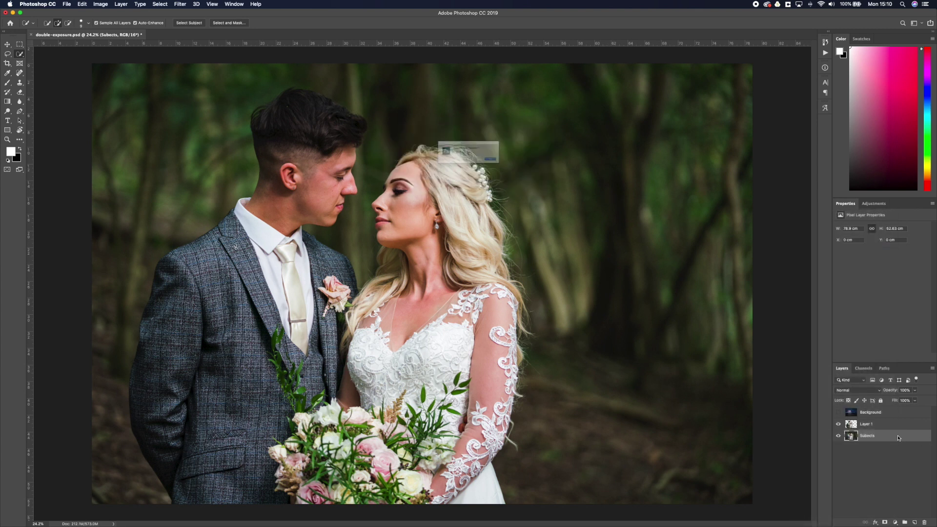
left_click(537, 169)
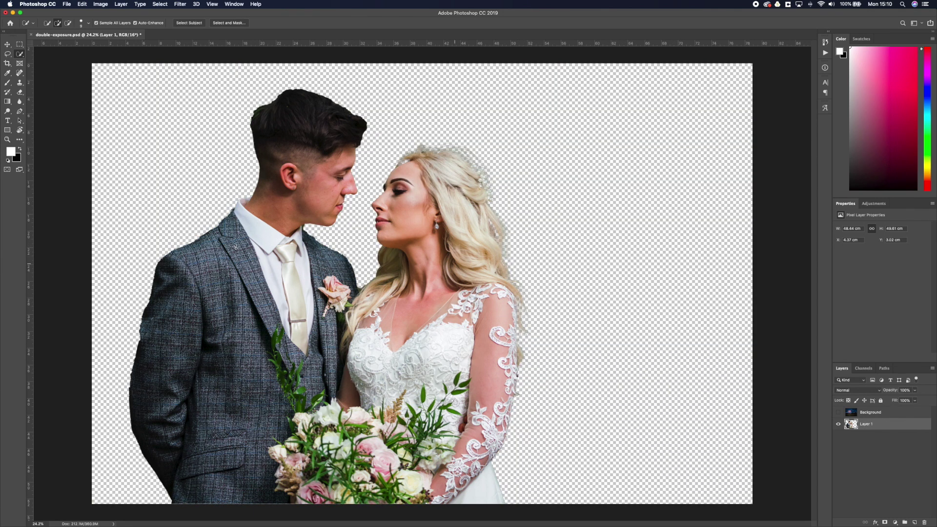
Step: Rename the cut-out layer as Subjects
double_click(870, 425)
type("Subjects")
key("Return")
Step: Add a white Solid Color fill layer above the Subjects layer
mouse_move(649, 526)
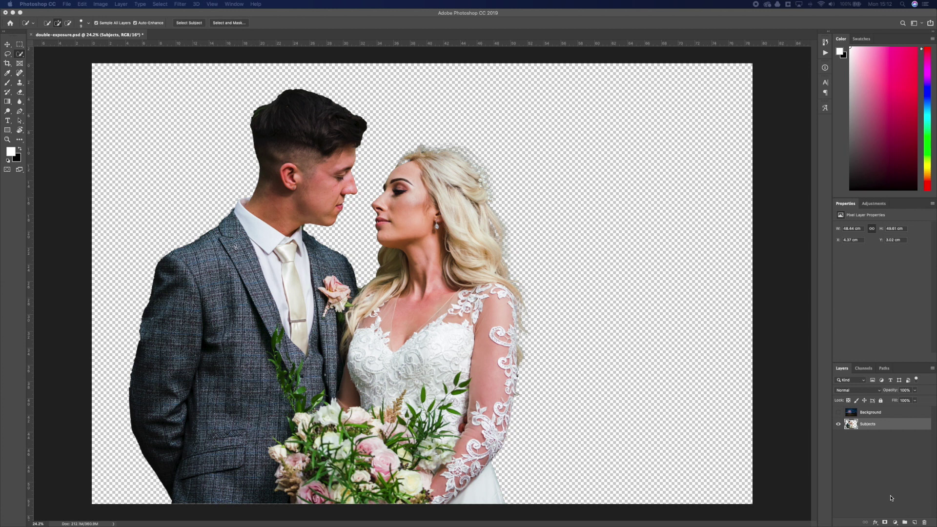
left_click(896, 524)
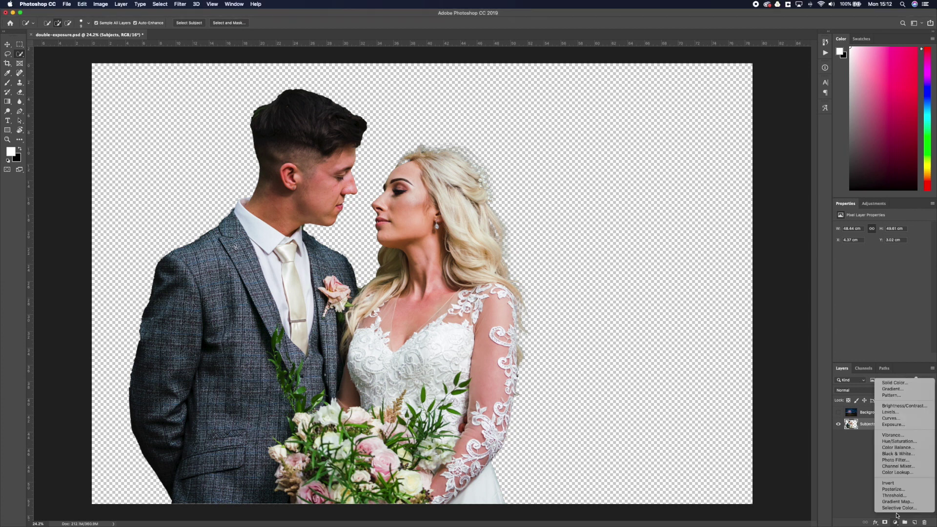
left_click(900, 383)
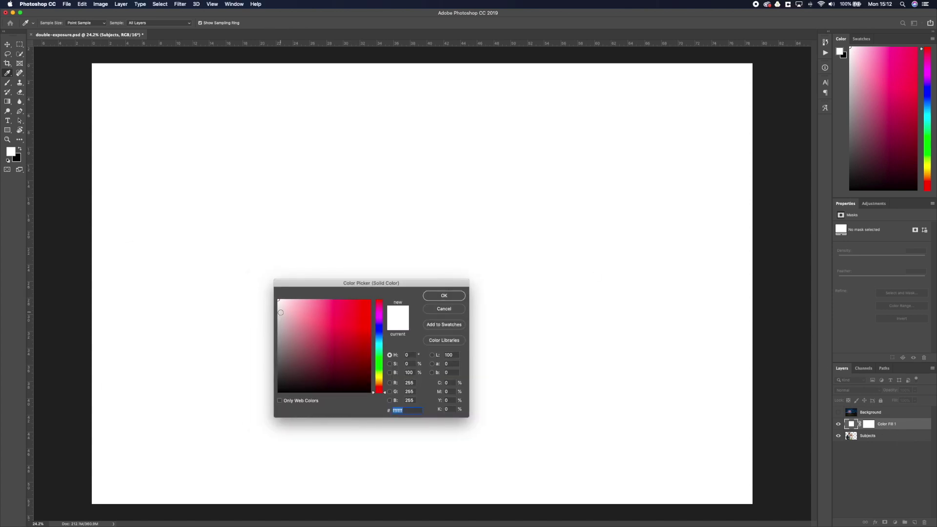
left_click(443, 296)
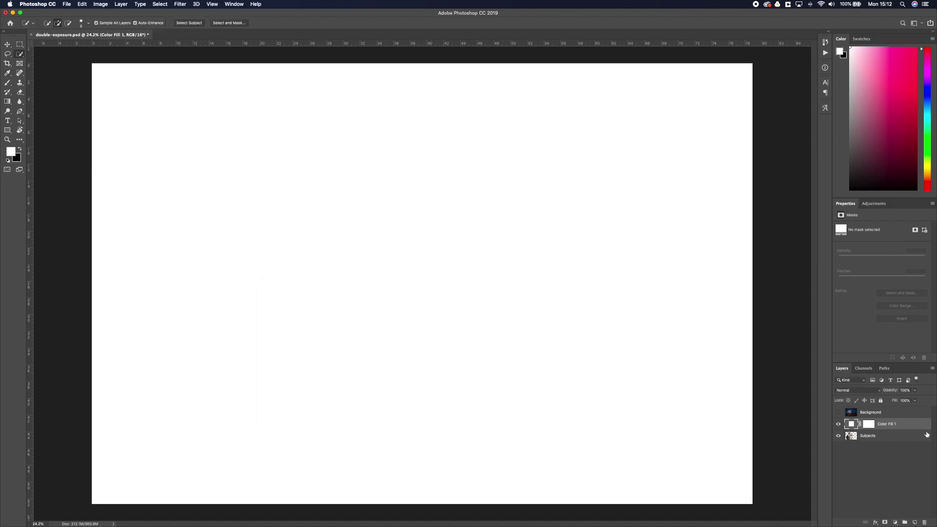
Step: Move the white Color Fill layer below the Subjects layer
left_click_drag(905, 425, 906, 447)
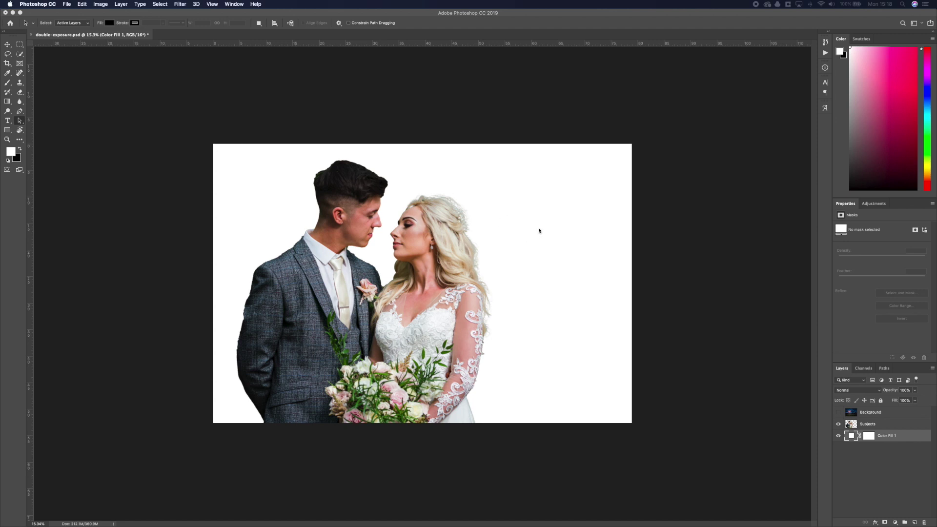
key("super+equal")
key("super+minus")
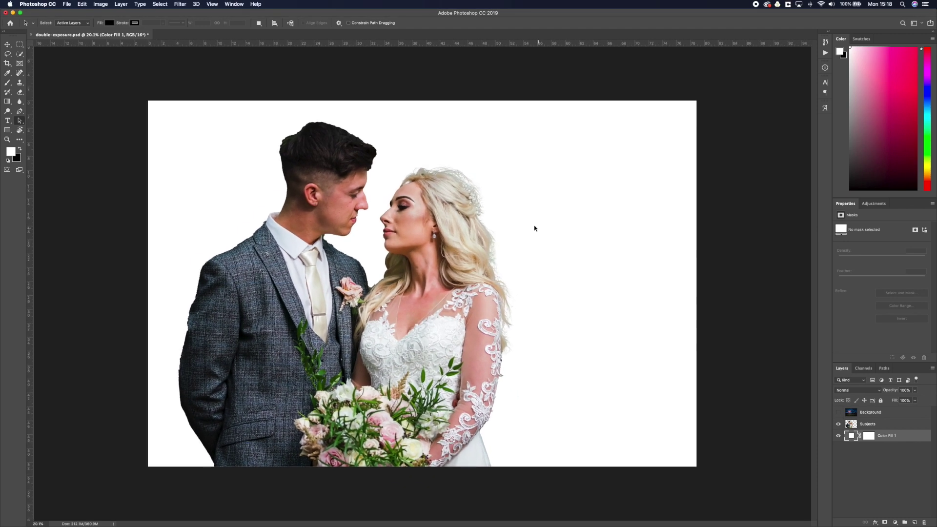
Step: Crop the image tighter around the couple's heads and shoulders, cutting off the bouquet and extending the canvas above their heads
key("super+minus")
left_click(7, 63)
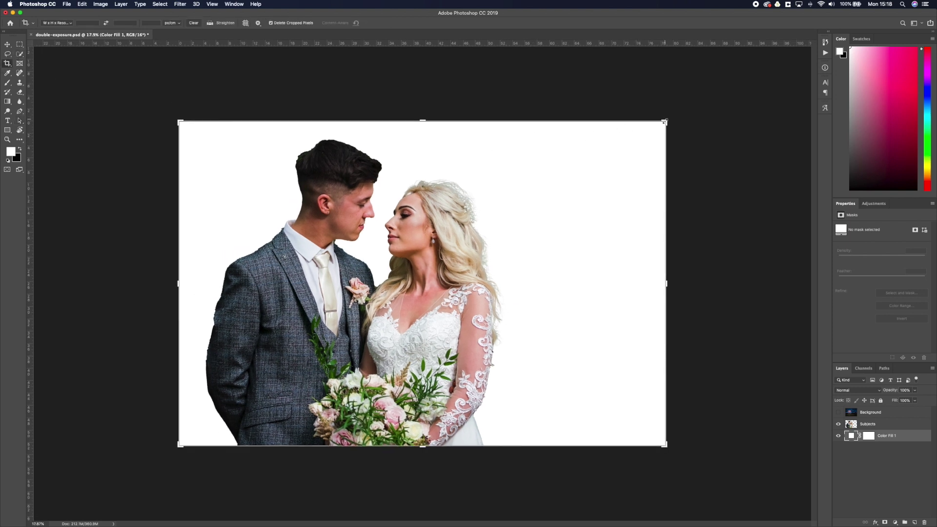
left_click_drag(664, 123, 663, 161)
left_click_drag(537, 192, 483, 293)
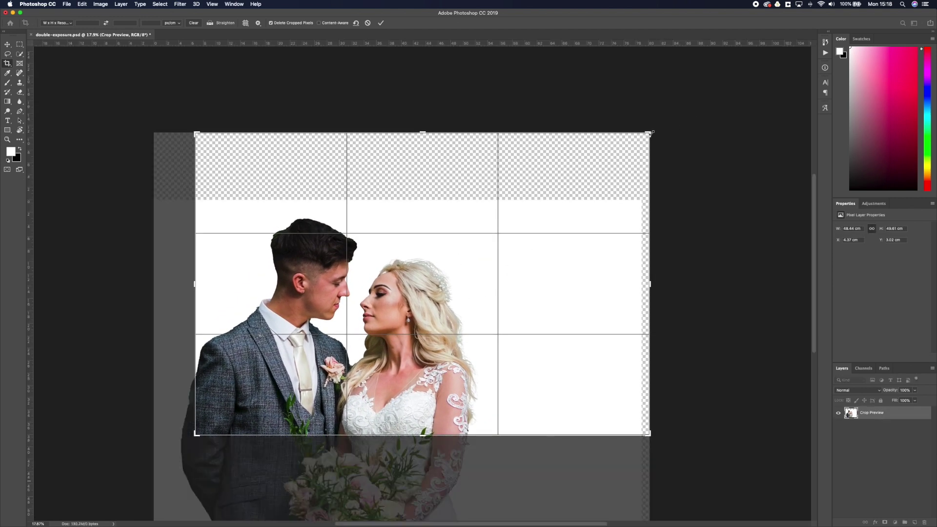
left_click_drag(648, 133, 614, 153)
left_click_drag(507, 210, 496, 244)
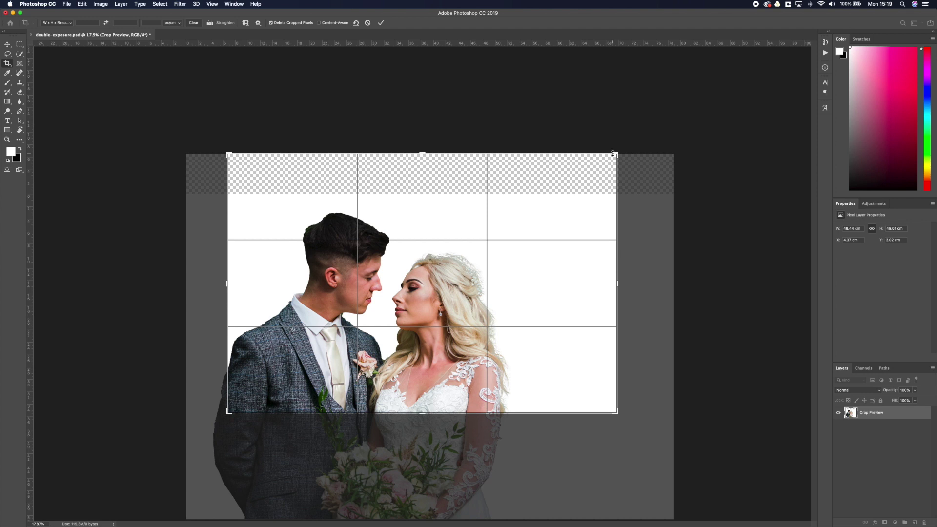
left_click_drag(616, 155, 607, 161)
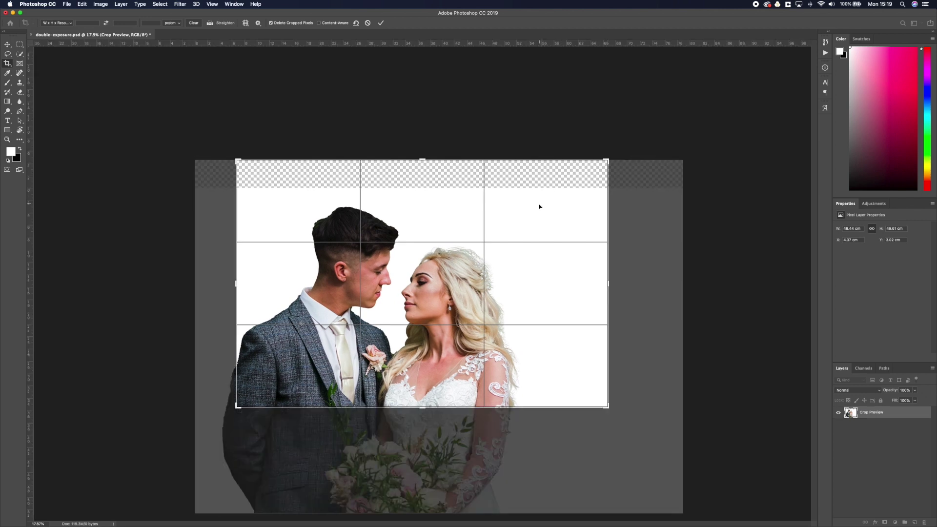
key("Return")
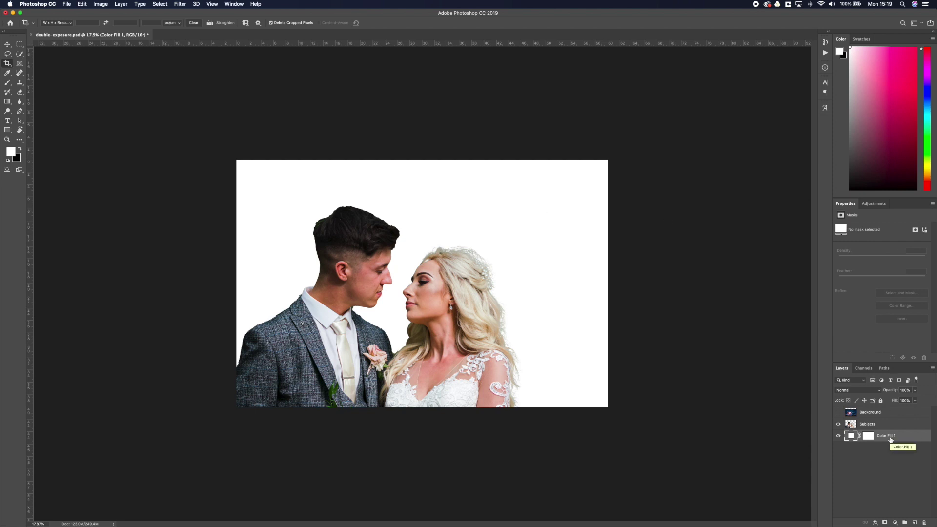
Step: Add a Hue/Saturation adjustment layer above the Subjects layer and reduce its saturation to about -38
left_click(898, 525)
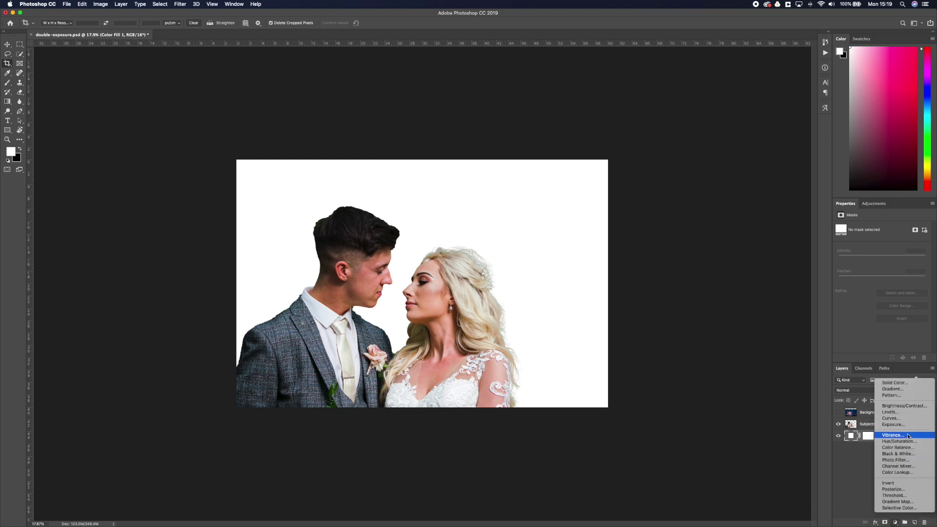
left_click(858, 455)
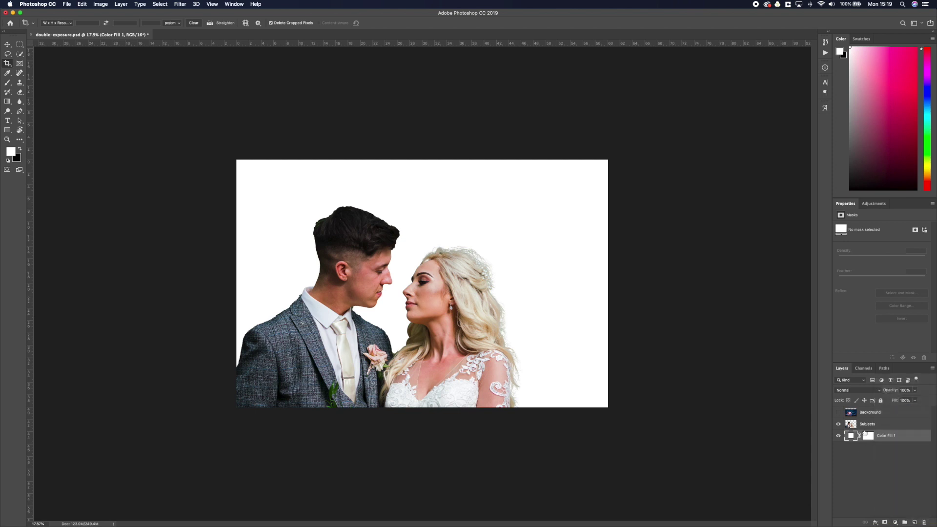
left_click(867, 429)
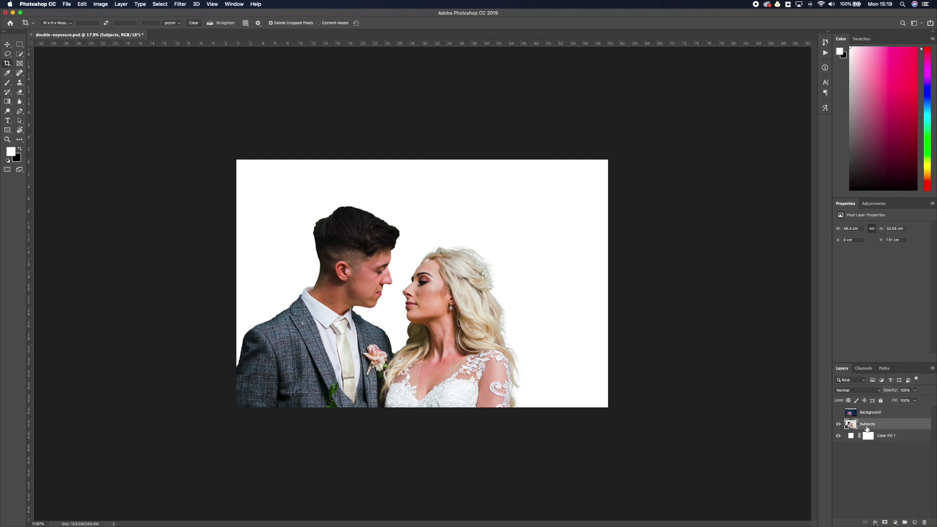
left_click(896, 523)
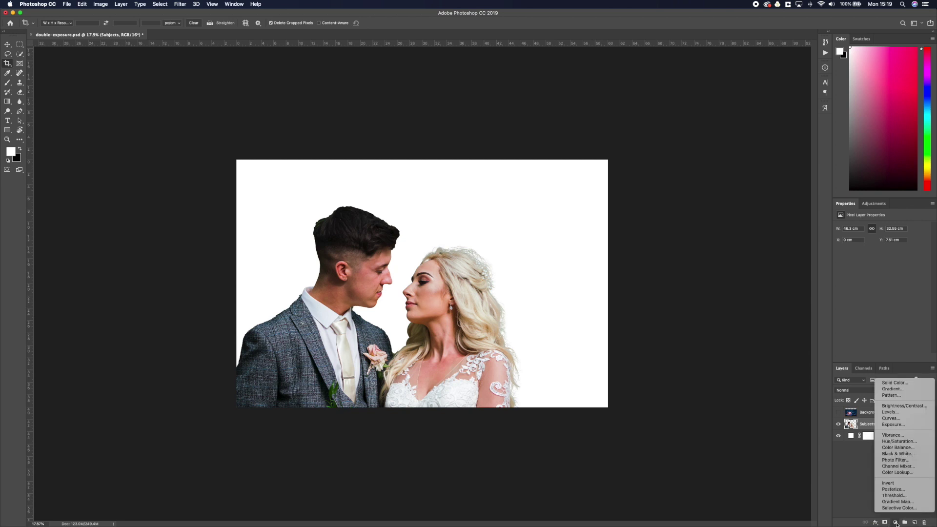
left_click(912, 442)
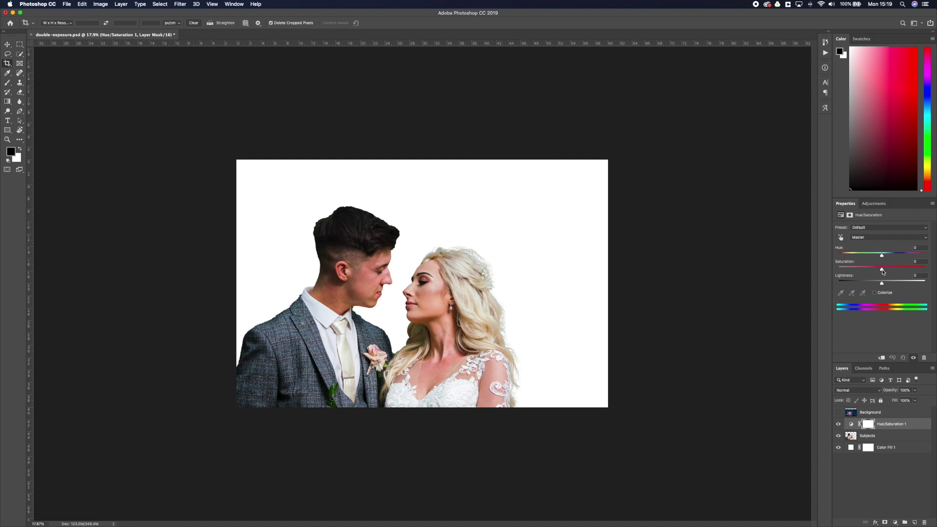
left_click_drag(883, 272, 866, 271)
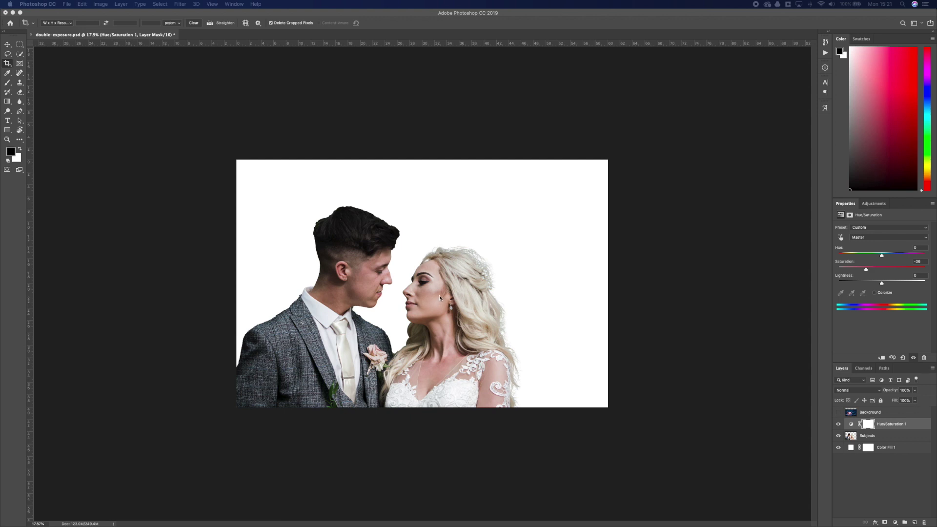
Step: Show the fireworks Background layer and lower its opacity to roughly half so the couple shows through
left_click(489, 297)
scroll(488, 297, "up", 3)
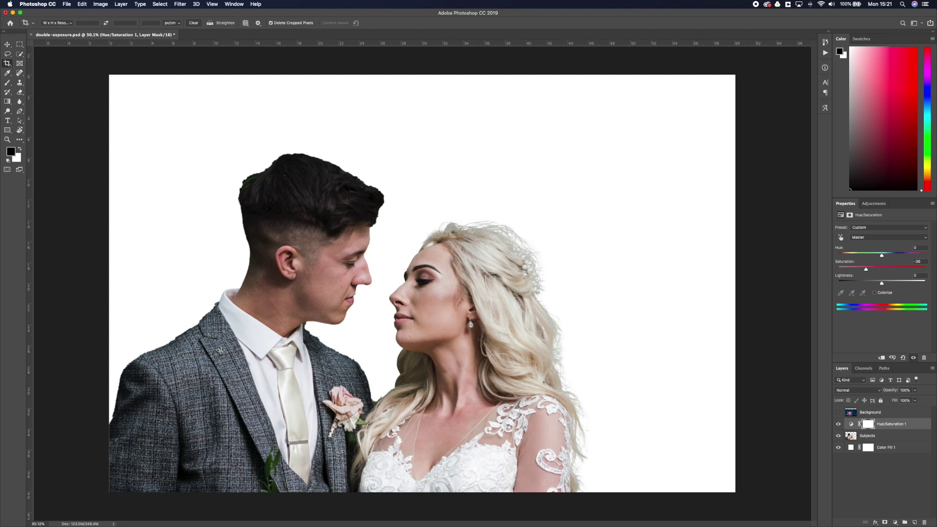
left_click(19, 121)
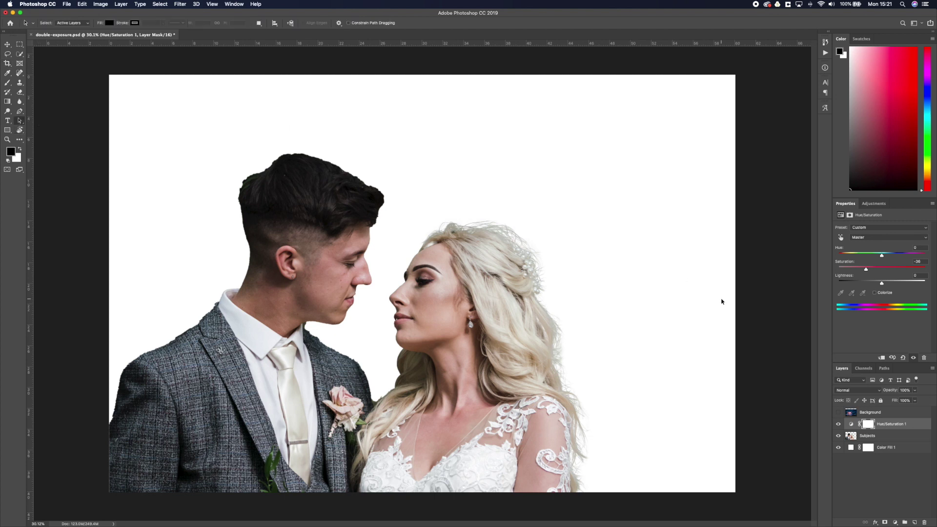
left_click(888, 413)
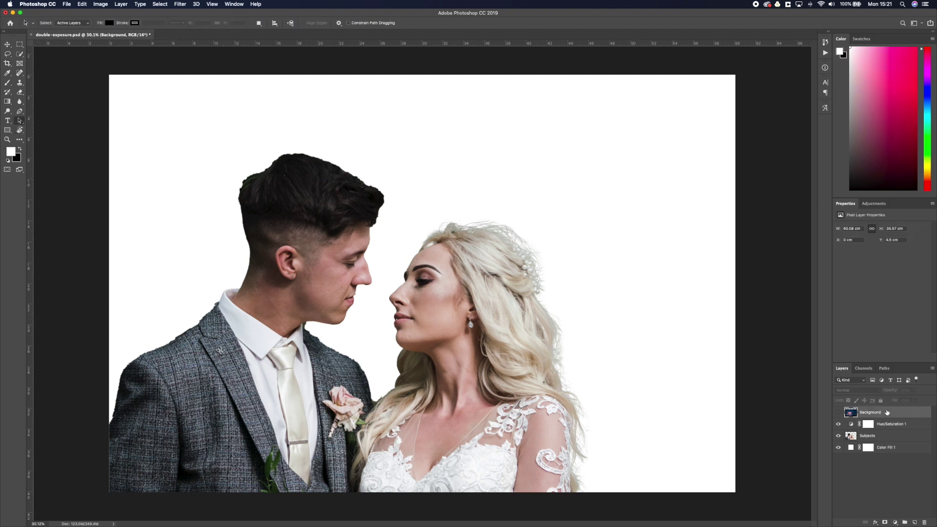
left_click(838, 413)
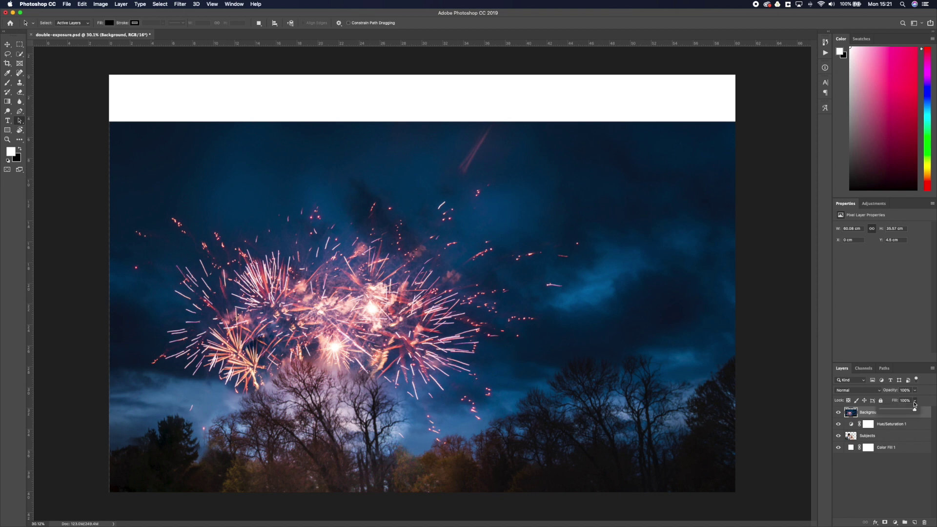
left_click(915, 401)
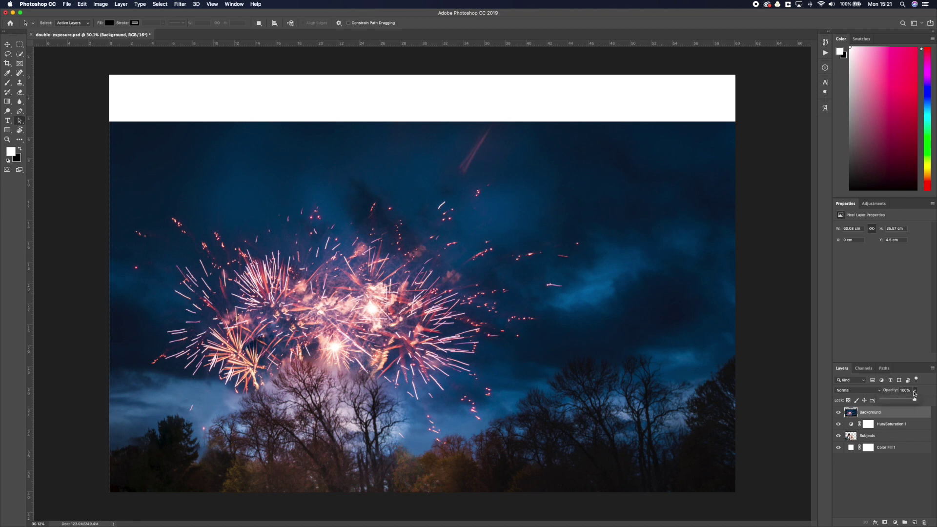
left_click(899, 400)
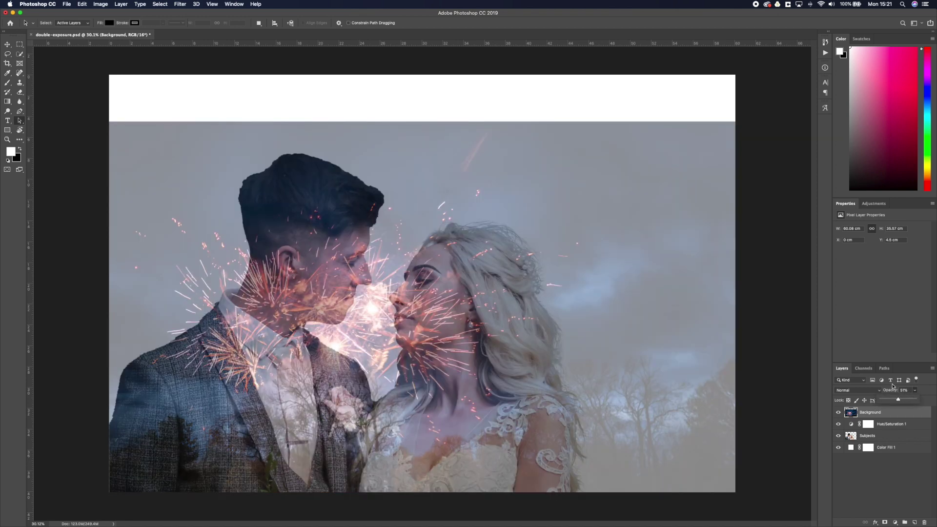
Step: Free-transform the fireworks layer, moving it up over the couple's heads and scaling it to about 115%
left_click(633, 239)
key("ctrl+t")
left_click_drag(387, 243, 442, 164)
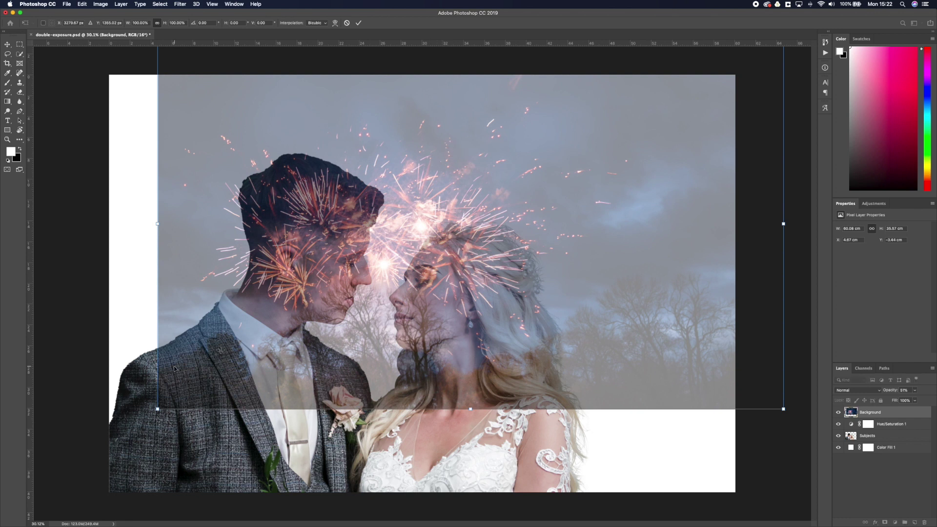
left_click_drag(156, 409, 65, 463)
left_click_drag(283, 406, 328, 367)
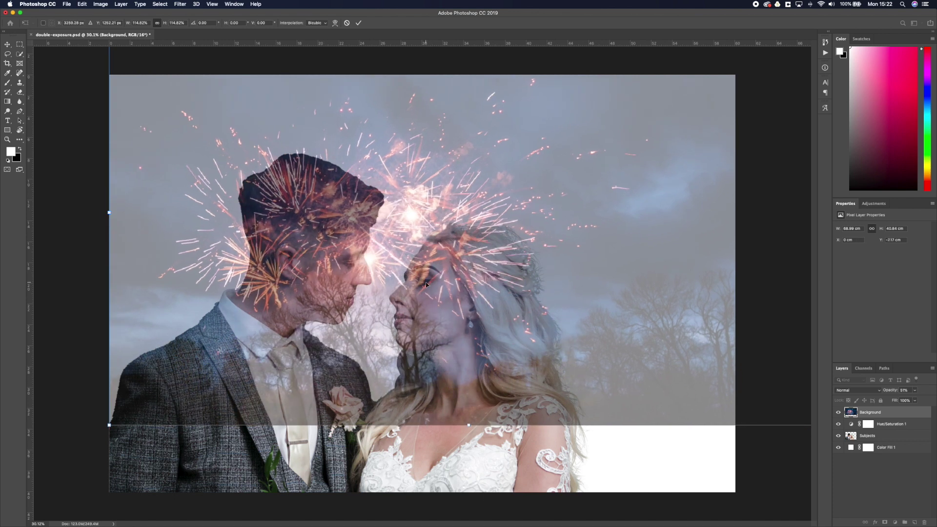
Step: Enlarge the fireworks layer further to about 128%, adjust its position over the couple and apply the transform
scroll(427, 284, "down", 5)
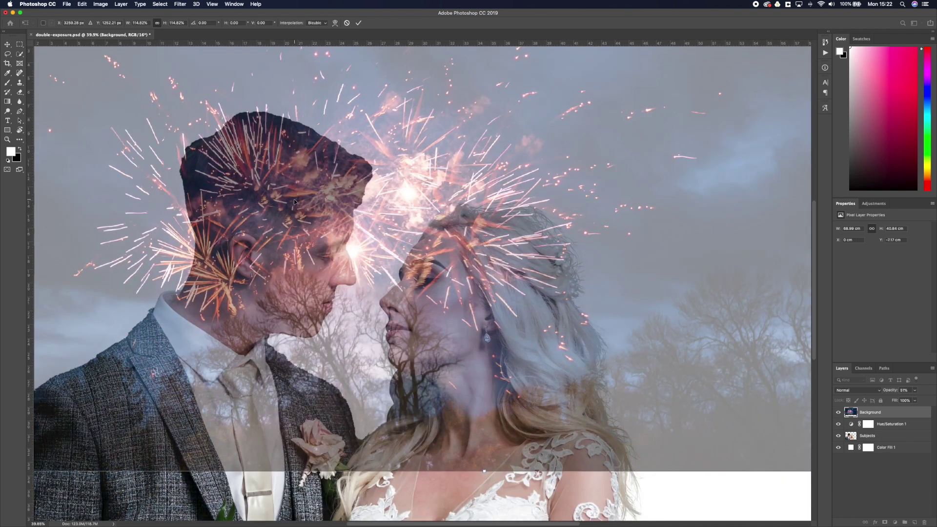
scroll(436, 143, "down", 1)
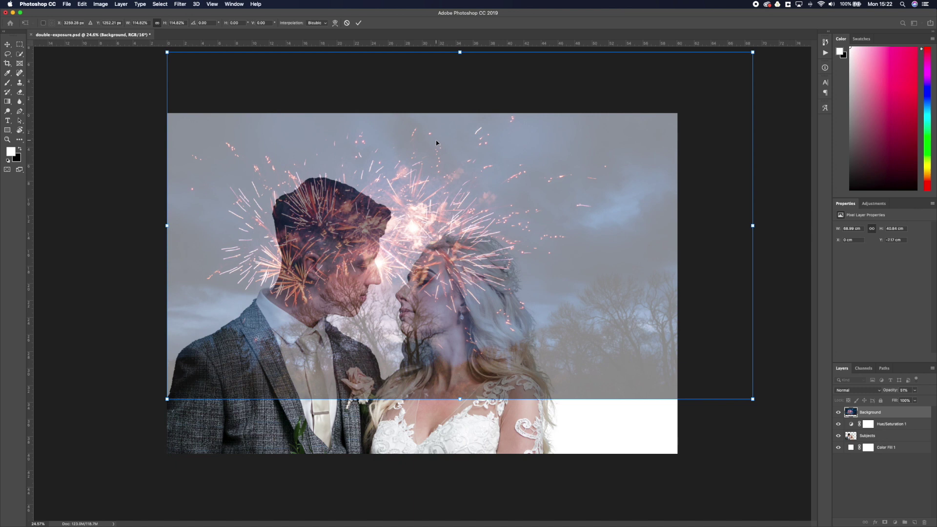
scroll(436, 141, "down", 10)
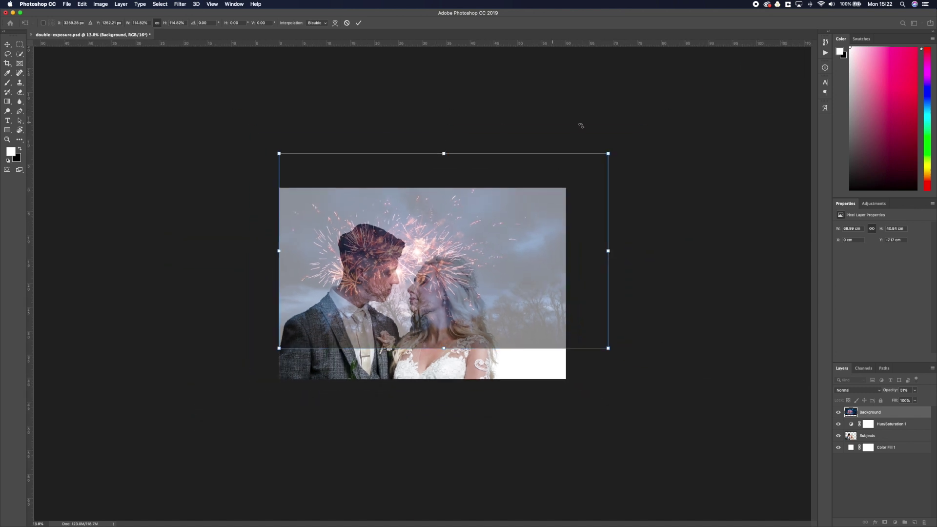
left_click_drag(612, 156, 631, 124)
left_click_drag(427, 238, 428, 239)
left_click_drag(639, 135, 646, 130)
left_click_drag(496, 222, 495, 223)
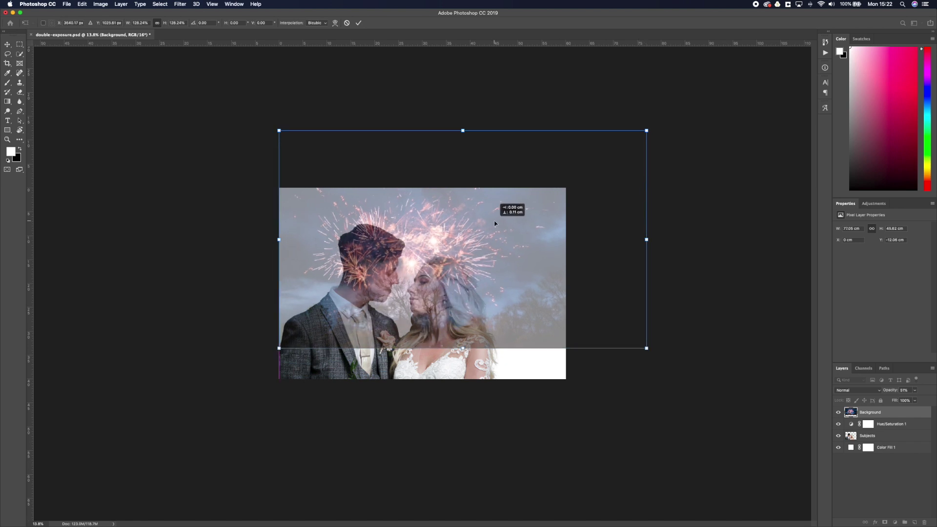
left_click_drag(495, 224, 495, 224)
key("Return")
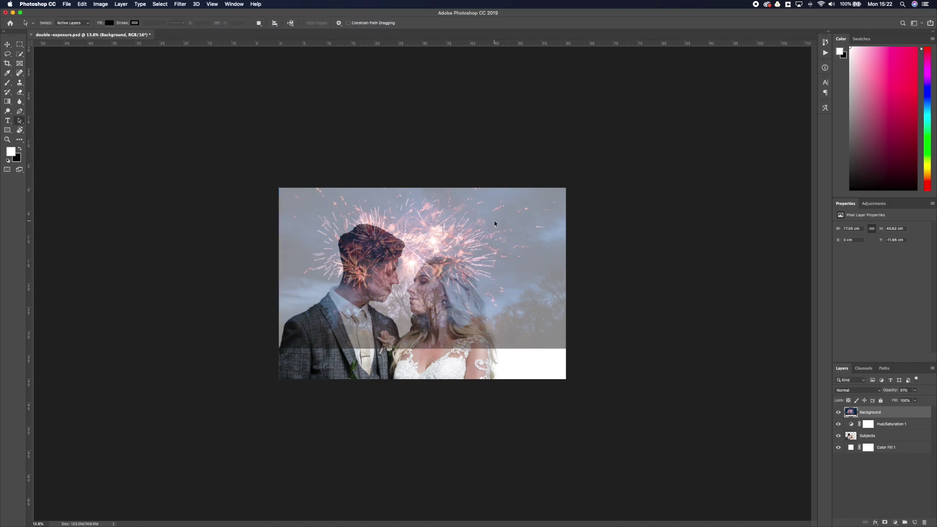
Step: Set the fireworks layer's opacity back to 100%
left_click(915, 394)
left_click_drag(914, 399, 936, 400)
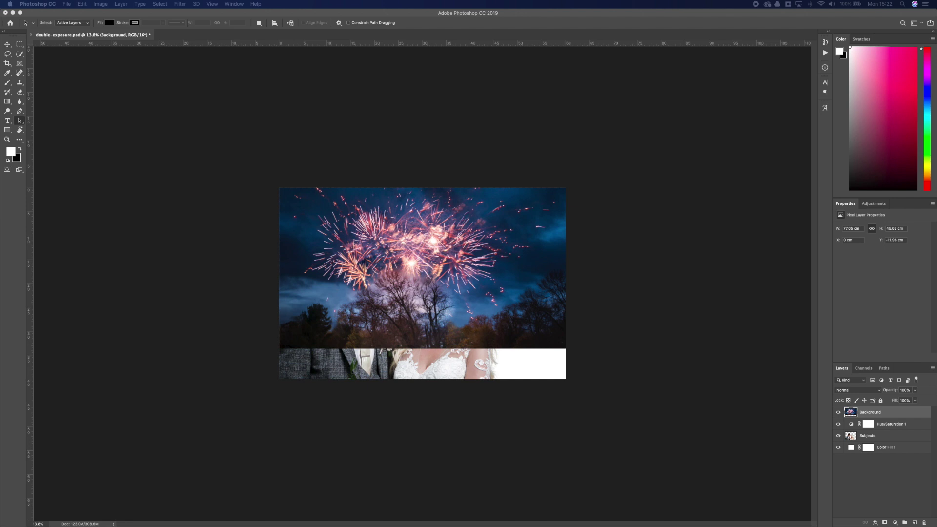
Step: Load the couple's outline from the Subjects layer as a selection and add it as a layer mask to the fireworks layer
scroll(657, 453, "up", 2)
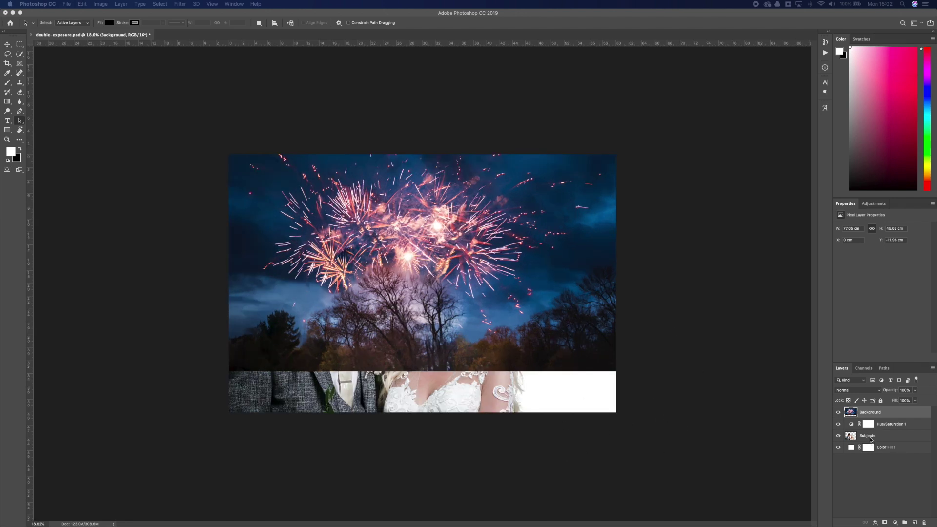
left_click(870, 440)
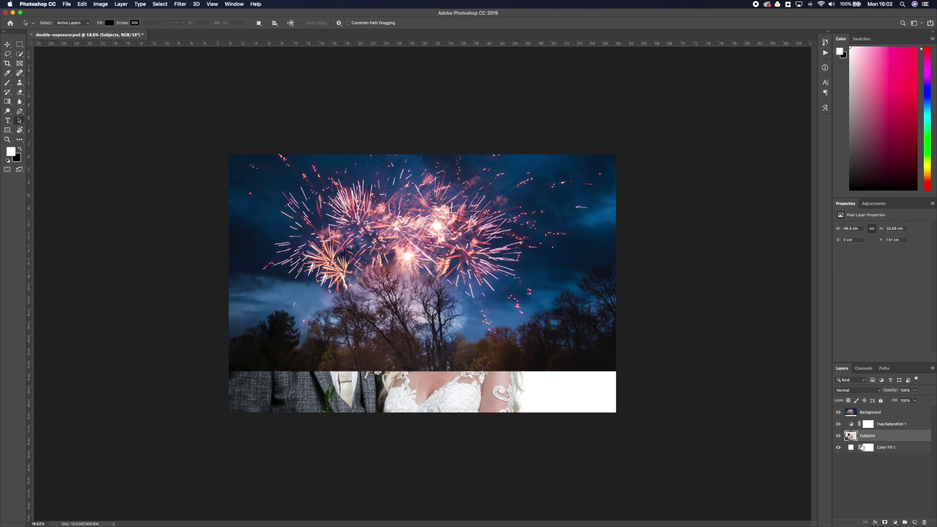
left_click(851, 436, "super")
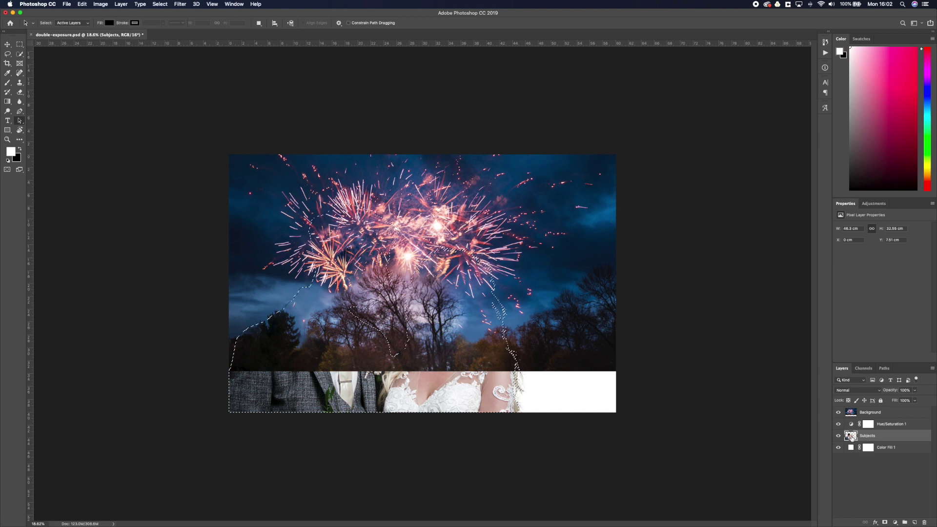
left_click(883, 414)
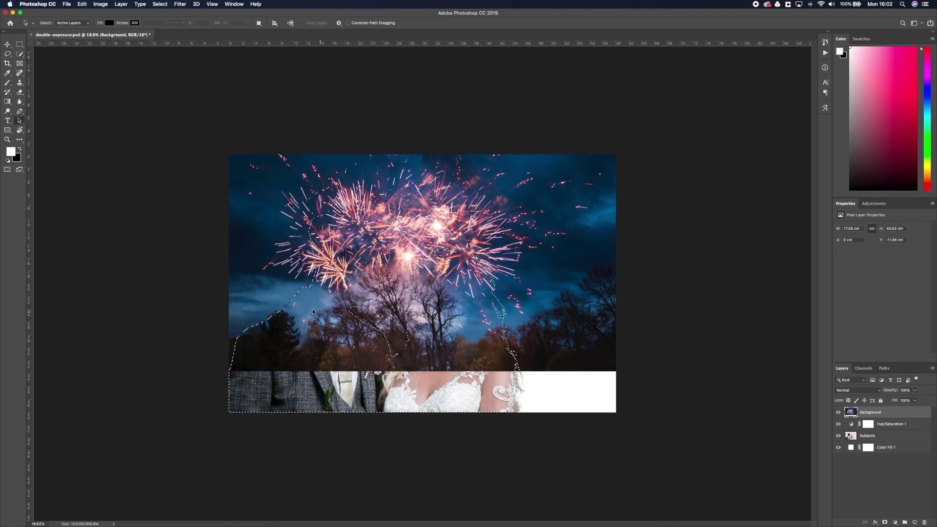
left_click(886, 523)
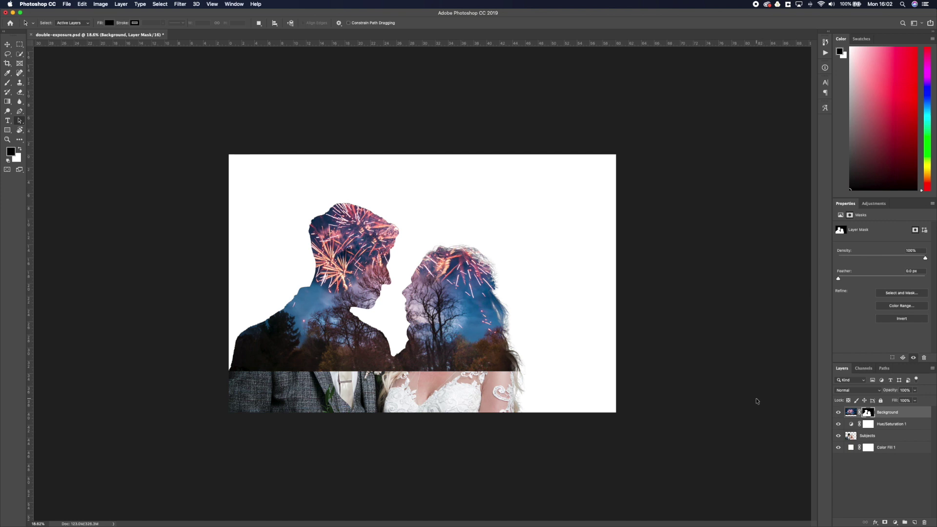
Step: Duplicate the Subjects layer and move the copy to the top of the layer stack, above the fireworks layer
left_click(873, 439)
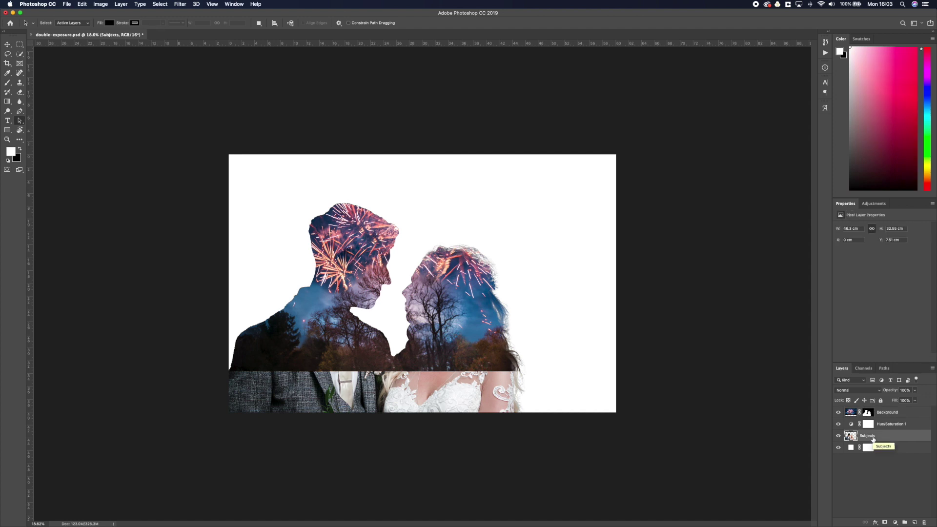
right_click(873, 438)
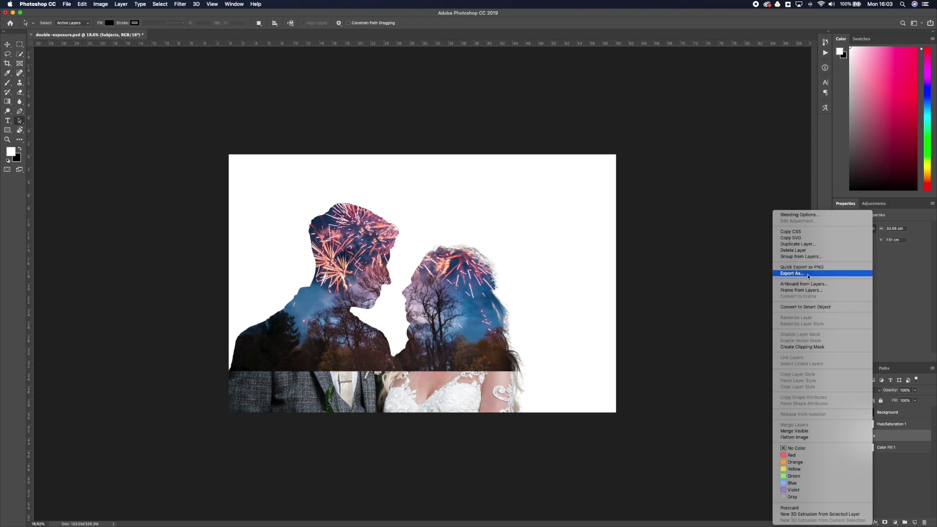
left_click(809, 245)
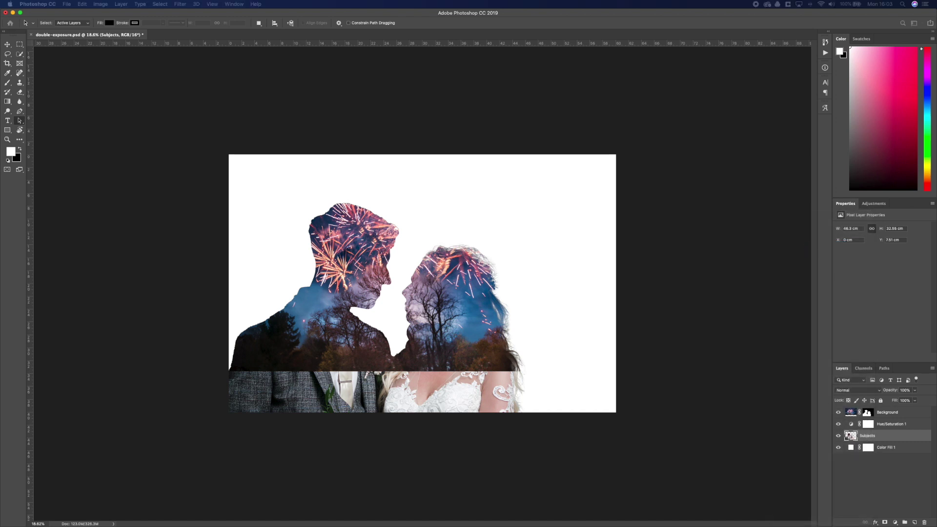
key("Return")
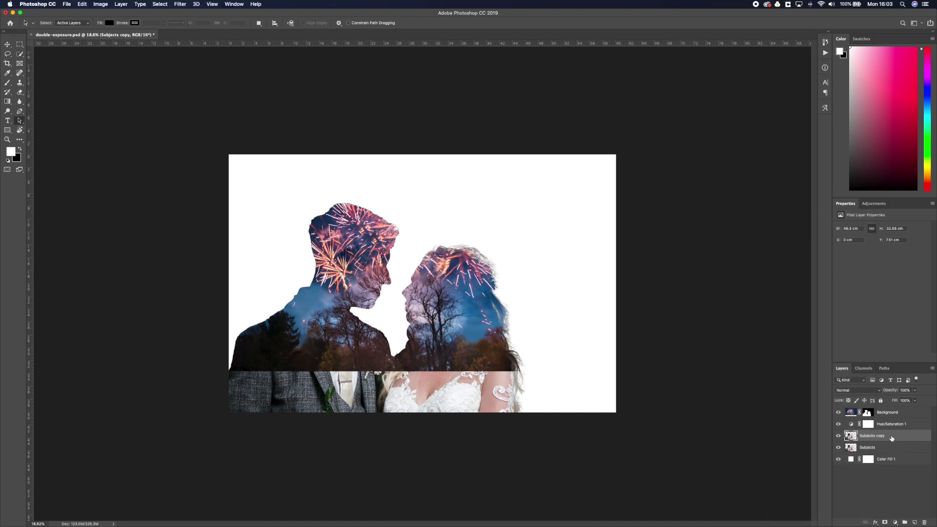
left_click_drag(884, 439, 884, 412)
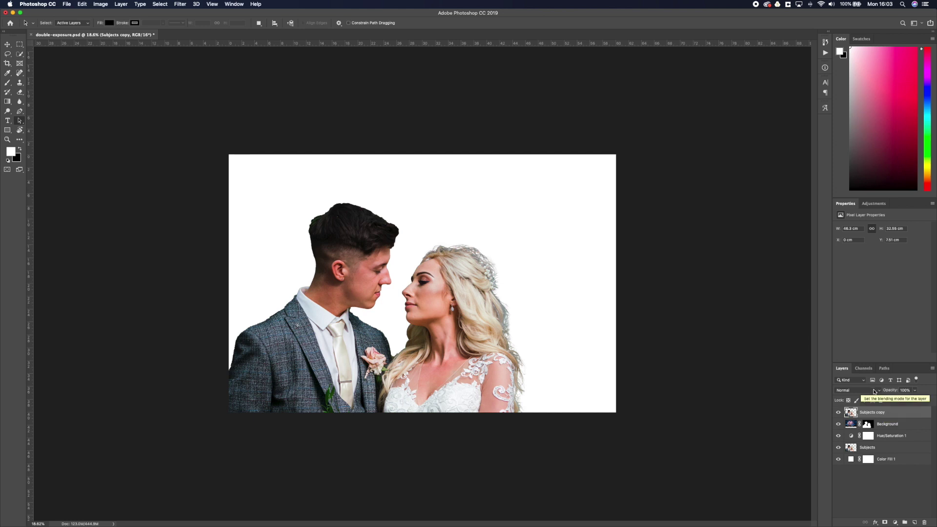
Step: Set the Subjects copy layer's blend mode to Lighten and lower its opacity to 45%
left_click(874, 392)
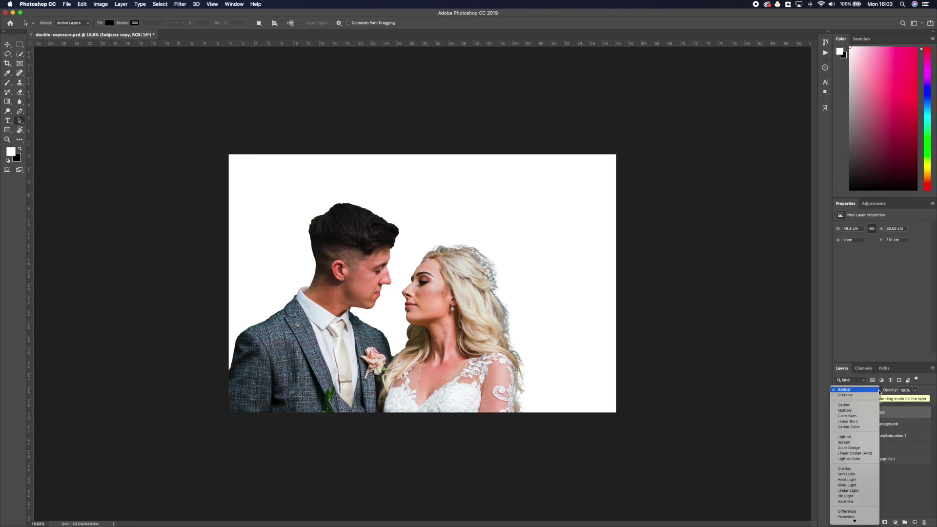
left_click(854, 437)
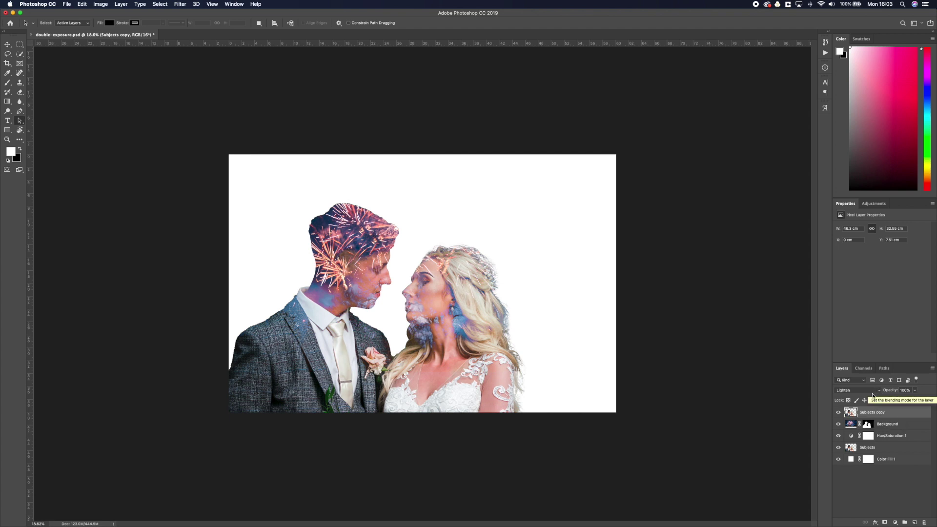
left_click(915, 390)
left_click_drag(901, 403, 896, 402)
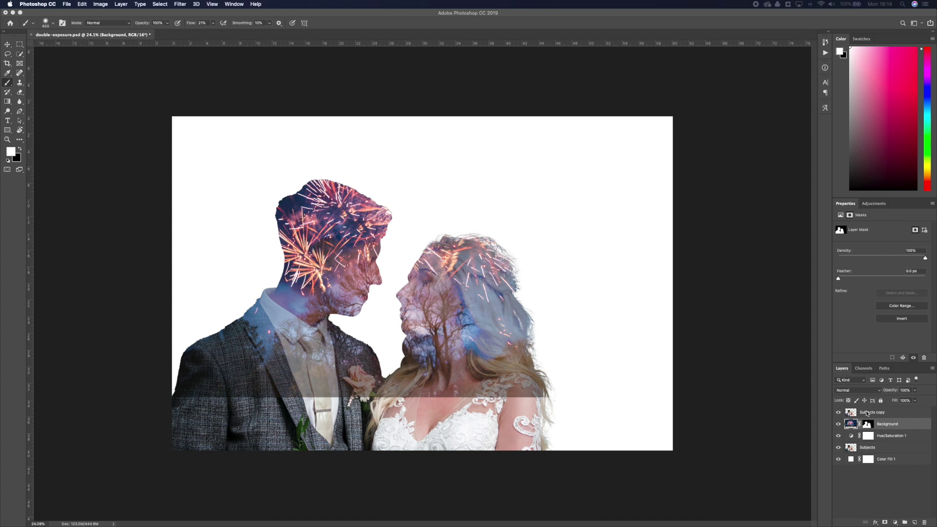
Step: Add a layer mask to the Subjects copy layer and paint black across the couple's shoulders and chests with a larger brush at 42% opacity
left_click(868, 413)
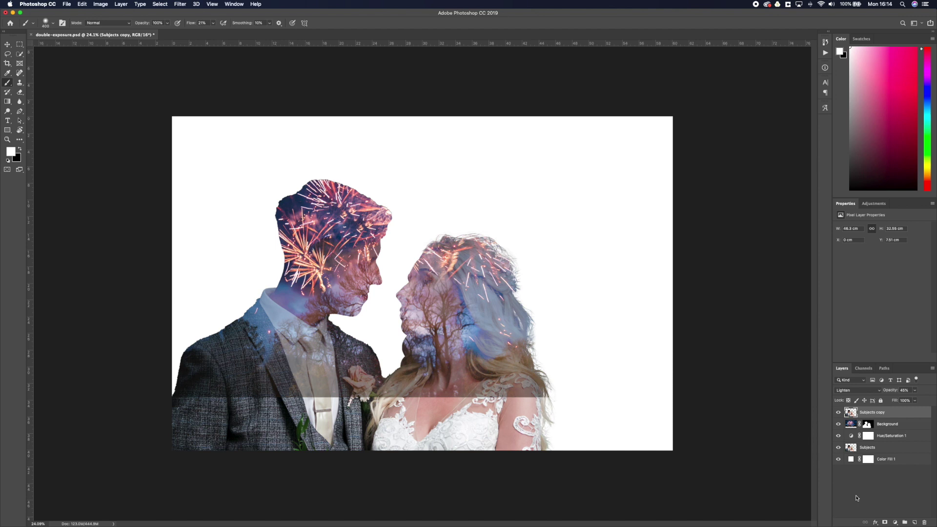
left_click(885, 523)
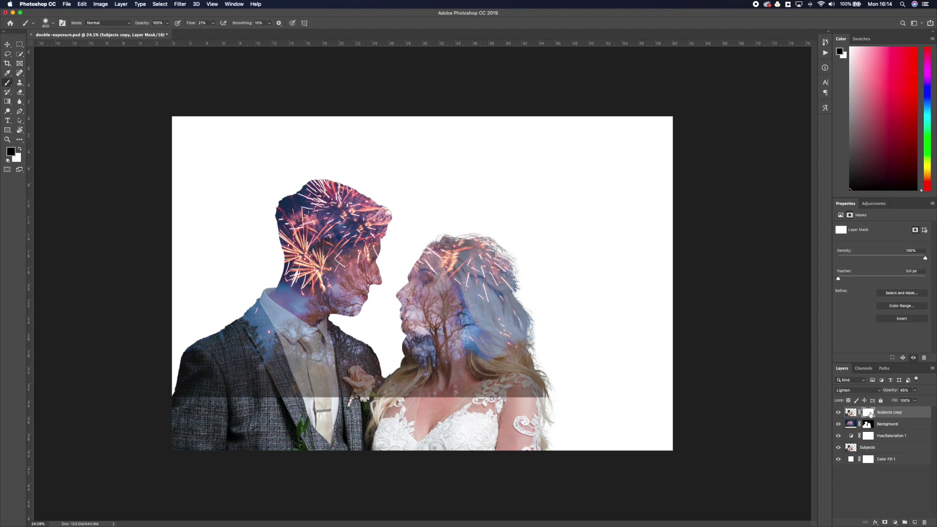
left_click(168, 24)
key("bracketright")
key("bracketright")
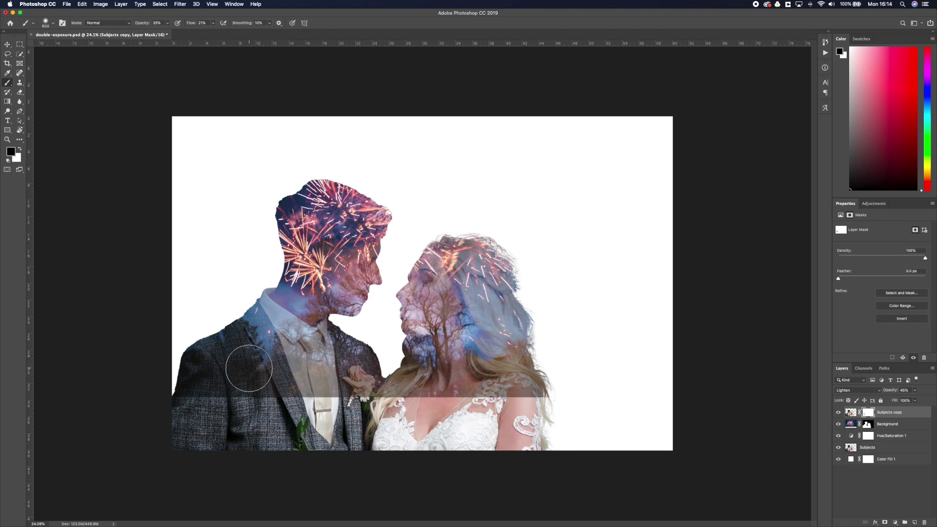
left_click(167, 23)
left_click(236, 377)
mouse_move(236, 376)
left_mouse_down()
mouse_move(265, 342)
mouse_move(251, 343)
mouse_move(280, 357)
mouse_move(292, 337)
mouse_move(265, 331)
mouse_move(296, 332)
mouse_move(305, 305)
mouse_move(289, 315)
mouse_move(302, 306)
mouse_move(296, 365)
mouse_move(284, 383)
mouse_move(374, 385)
mouse_move(354, 410)
mouse_move(443, 405)
mouse_move(448, 384)
mouse_move(486, 379)
mouse_move(479, 371)
mouse_move(490, 361)
mouse_move(472, 328)
mouse_move(492, 362)
mouse_move(506, 370)
mouse_move(494, 354)
mouse_move(528, 371)
mouse_move(511, 349)
mouse_move(431, 343)
mouse_move(423, 328)
mouse_move(418, 347)
mouse_move(314, 329)
mouse_move(327, 329)
mouse_move(316, 308)
mouse_move(303, 326)
mouse_move(258, 349)
mouse_move(213, 356)
mouse_move(203, 376)
mouse_move(252, 365)
mouse_move(217, 360)
mouse_move(313, 372)
mouse_move(334, 383)
mouse_move(314, 387)
mouse_move(354, 390)
mouse_move(361, 345)
mouse_move(293, 318)
mouse_move(247, 356)
mouse_move(278, 346)
mouse_move(210, 364)
mouse_move(478, 393)
mouse_move(459, 394)
mouse_move(489, 340)
mouse_move(480, 311)
mouse_move(467, 309)
mouse_move(488, 315)
mouse_move(306, 385)
mouse_move(293, 363)
mouse_move(292, 339)
mouse_move(317, 347)
mouse_move(359, 382)
mouse_move(354, 396)
mouse_move(531, 375)
left_mouse_up()
mouse_move(374, 517)
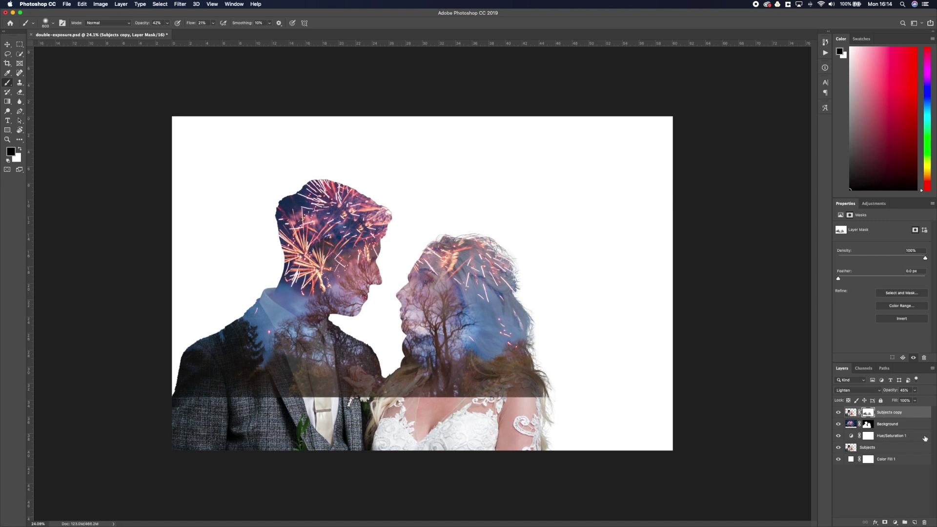
Step: Paint black on the Background layer's mask over the groom's face and jaw with a smaller brush at 100% opacity, reducing the flow to 12%
left_click(892, 424)
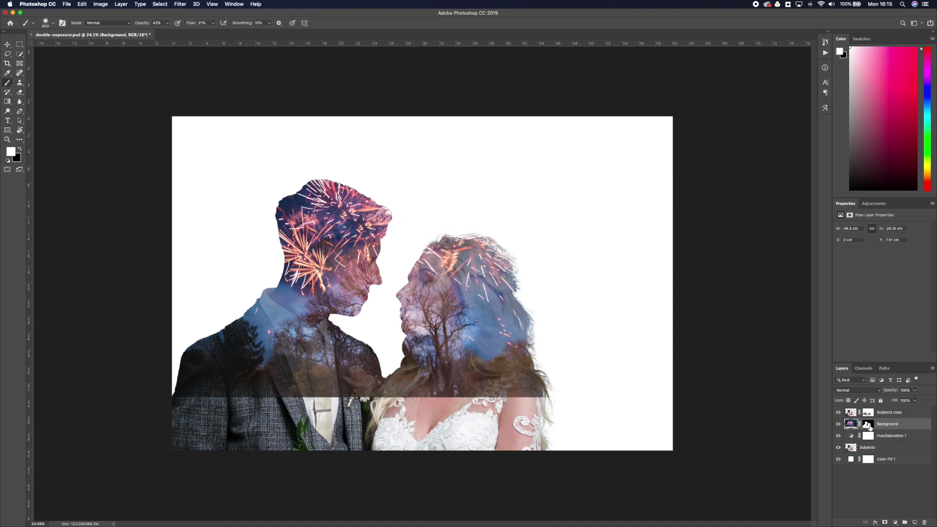
left_click(868, 425)
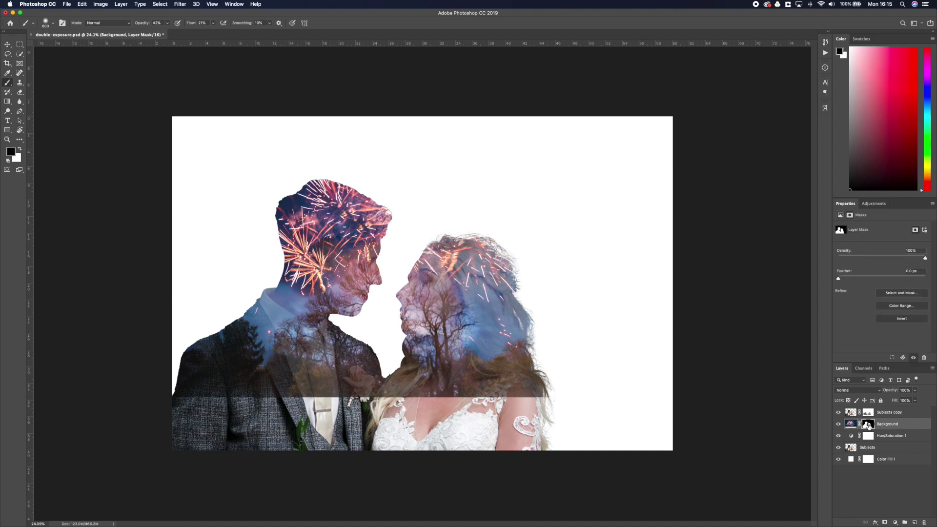
left_click(167, 24)
scroll(379, 272, "up", 5)
key("bracketleft")
key("bracketleft")
key("bracketleft")
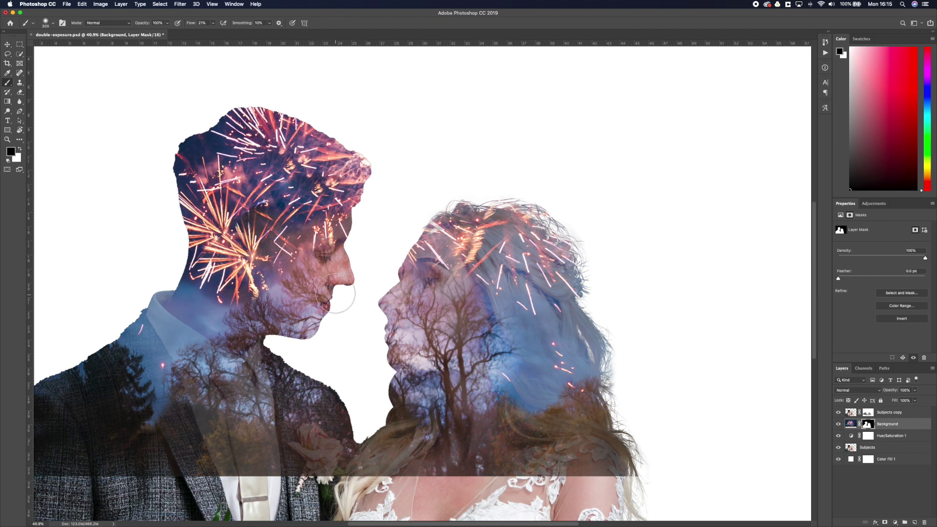
mouse_move(339, 270)
left_mouse_down()
mouse_move(333, 251)
mouse_move(308, 266)
left_mouse_up()
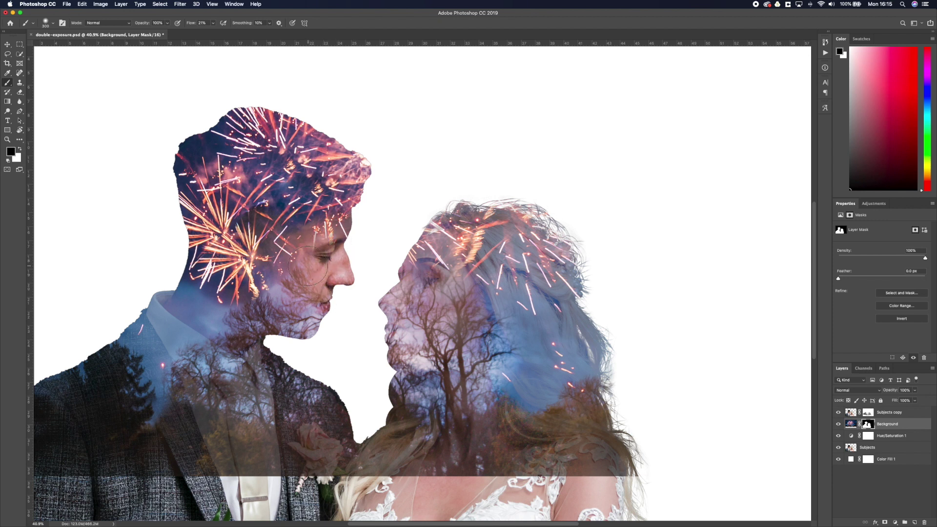
left_click(213, 23)
left_click(340, 290)
mouse_move(343, 314)
left_mouse_down()
mouse_move(298, 318)
mouse_move(299, 335)
mouse_move(272, 288)
mouse_move(279, 279)
mouse_move(317, 330)
mouse_move(277, 325)
mouse_move(279, 317)
mouse_move(289, 332)
mouse_move(280, 315)
left_mouse_up()
Step: Paint black over the bride's face and chin on the same mask, undoing the first stroke across her neck and hair
mouse_move(415, 342)
left_mouse_down()
mouse_move(425, 364)
mouse_move(381, 372)
mouse_move(397, 362)
mouse_move(404, 320)
mouse_move(386, 296)
mouse_move(430, 280)
mouse_move(398, 260)
mouse_move(380, 313)
mouse_move(391, 351)
mouse_move(417, 349)
mouse_move(423, 284)
mouse_move(409, 293)
mouse_move(409, 312)
mouse_move(449, 312)
mouse_move(433, 326)
mouse_move(356, 336)
mouse_move(339, 349)
mouse_move(502, 362)
left_mouse_up()
key("super+z")
mouse_move(441, 262)
left_mouse_down()
mouse_move(405, 275)
mouse_move(440, 221)
mouse_move(399, 269)
mouse_move(420, 284)
mouse_move(417, 311)
mouse_move(433, 311)
mouse_move(409, 356)
mouse_move(414, 383)
mouse_move(401, 374)
mouse_move(408, 366)
mouse_move(430, 399)
left_mouse_up()
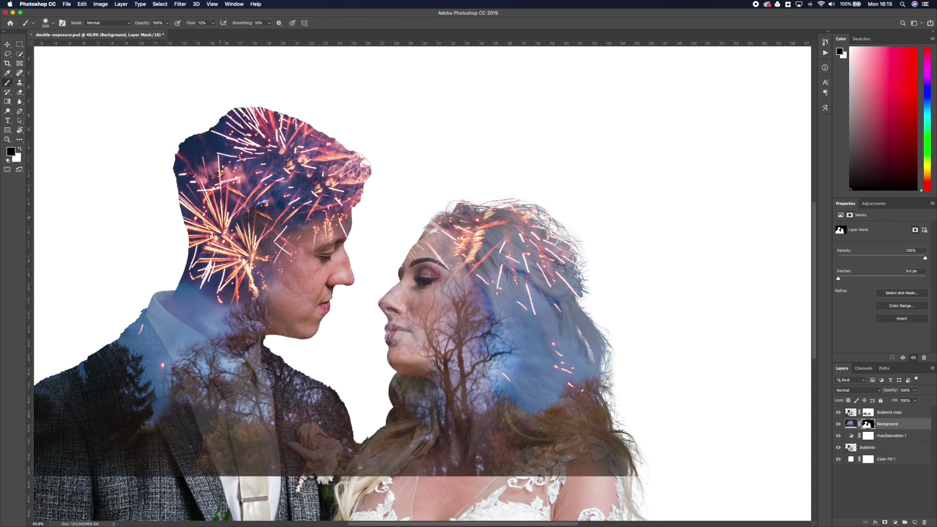
Step: Switch the brush to white and paint part of the landscape back over the groom's jaw and cheek on the mask
left_click(20, 150)
left_click_drag(272, 302, 292, 277)
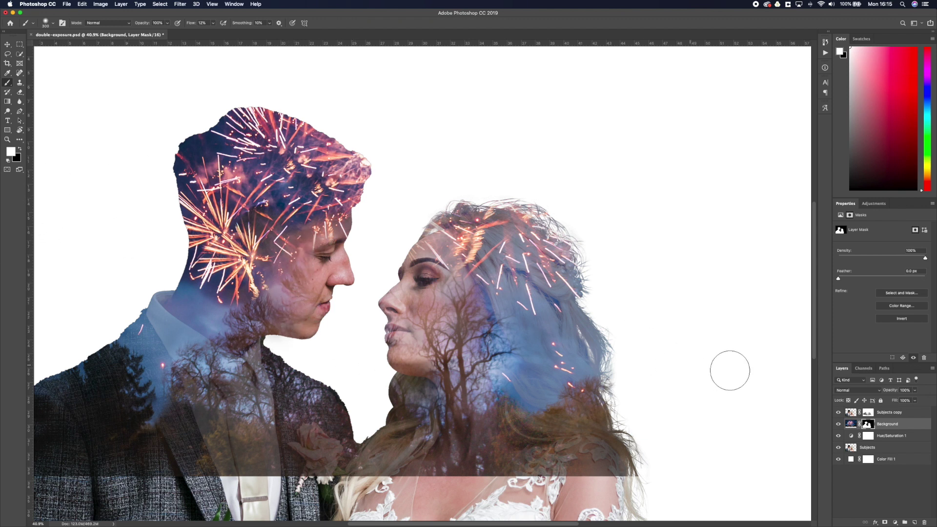
scroll(713, 371, "down", 3)
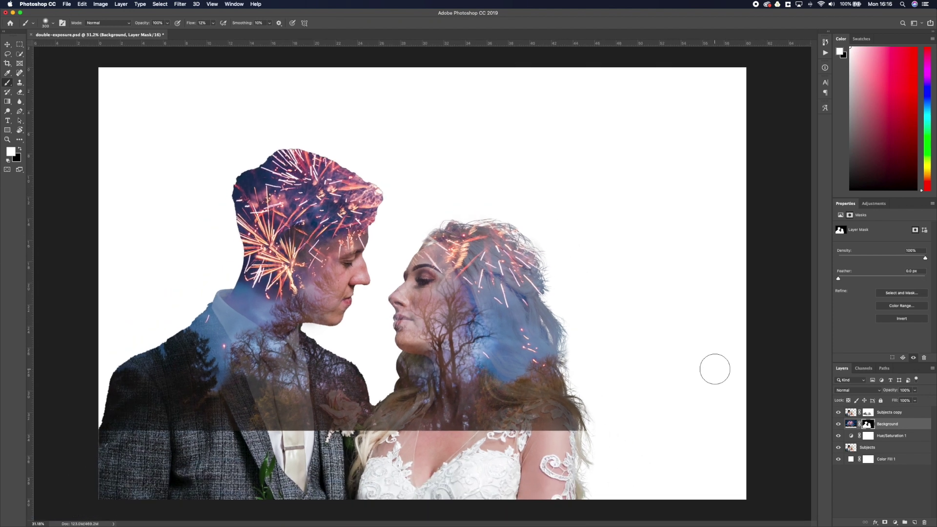
Step: Recolor the Color Fill 1 layer with a muted blue sampled from the landscape's sky near the groom's shoulder (H 230, S 40%, B 47%)
left_click(852, 460)
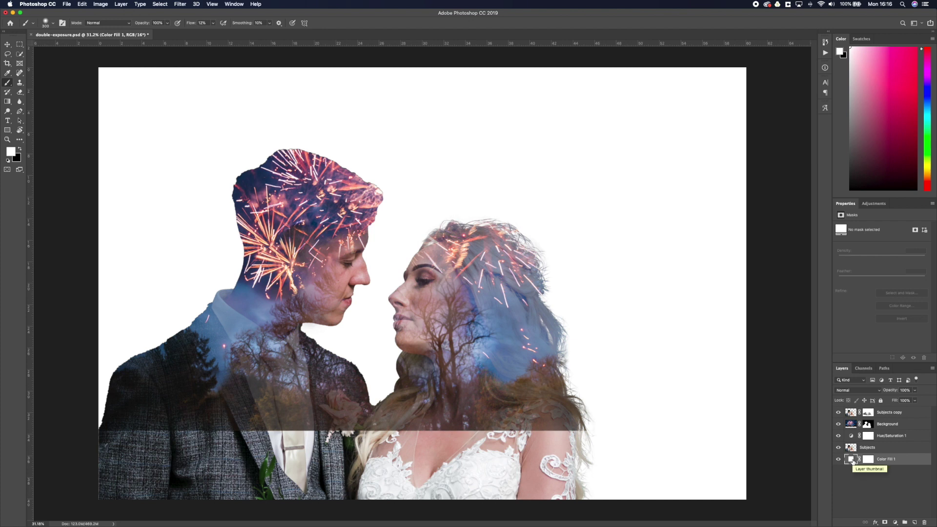
double_click(852, 460)
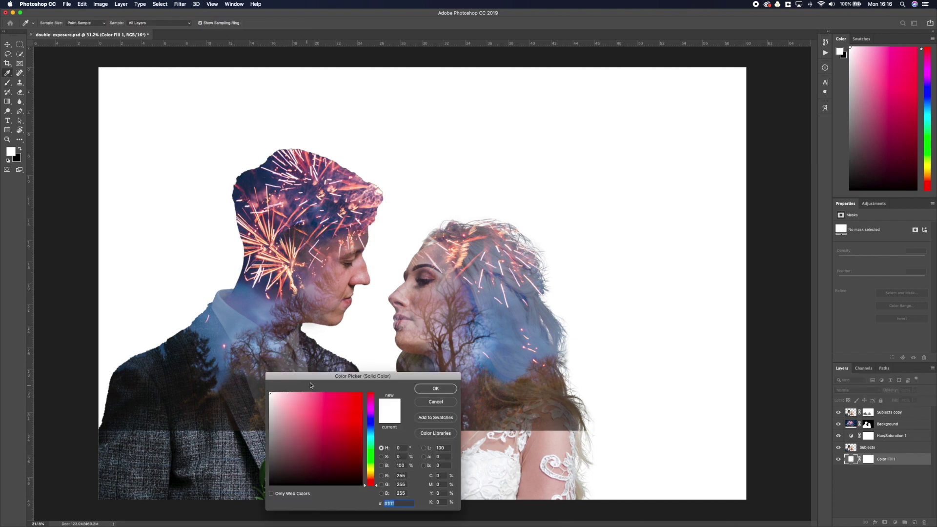
left_click_drag(311, 380, 396, 420)
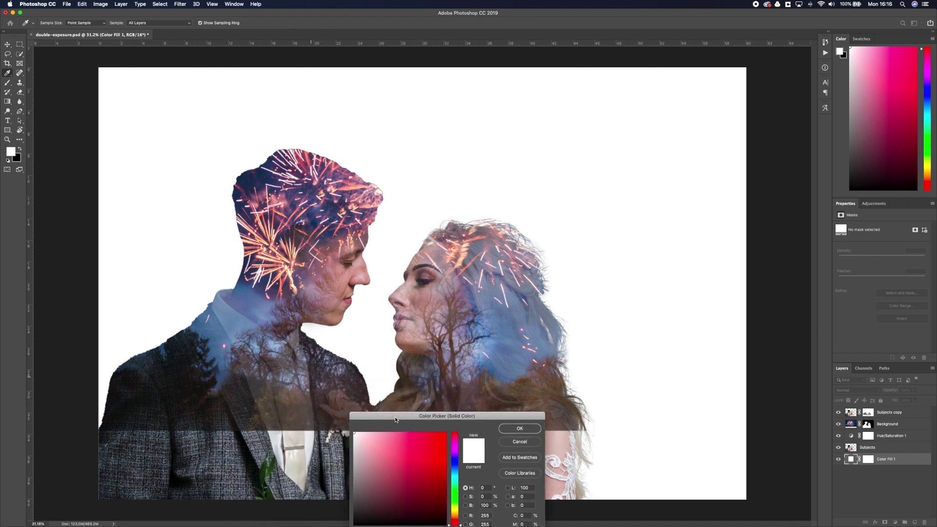
left_click(223, 361)
left_click_drag(224, 366, 206, 320)
left_click_drag(218, 345, 215, 350)
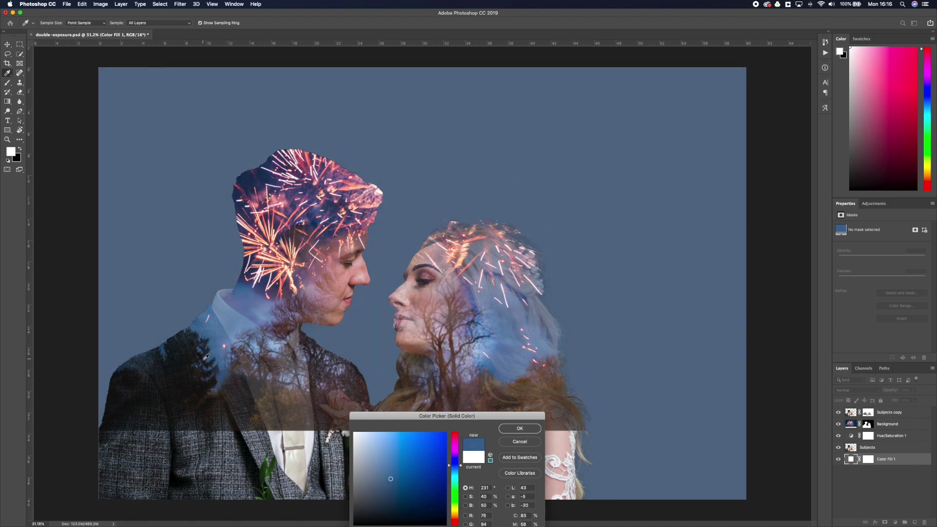
mouse_move(223, 360)
left_mouse_down()
mouse_move(227, 374)
mouse_move(162, 348)
mouse_move(203, 330)
mouse_move(216, 354)
left_mouse_up()
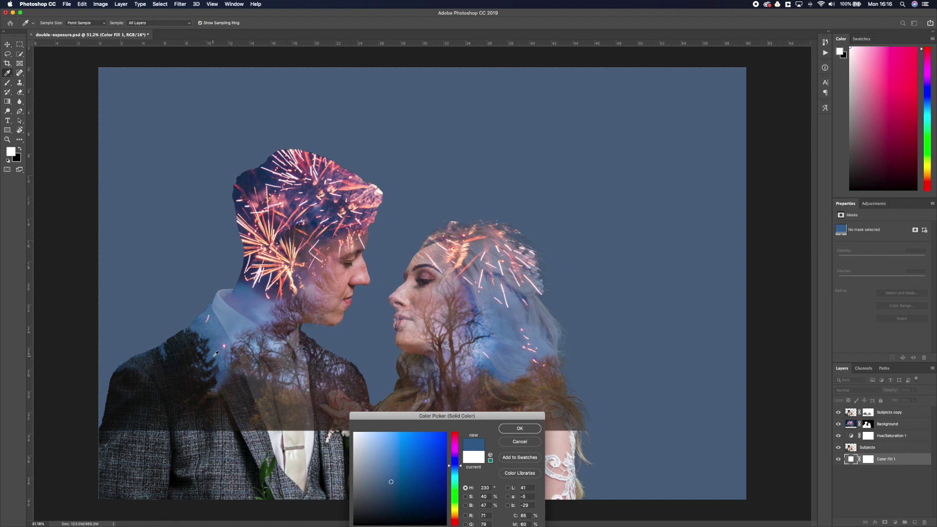
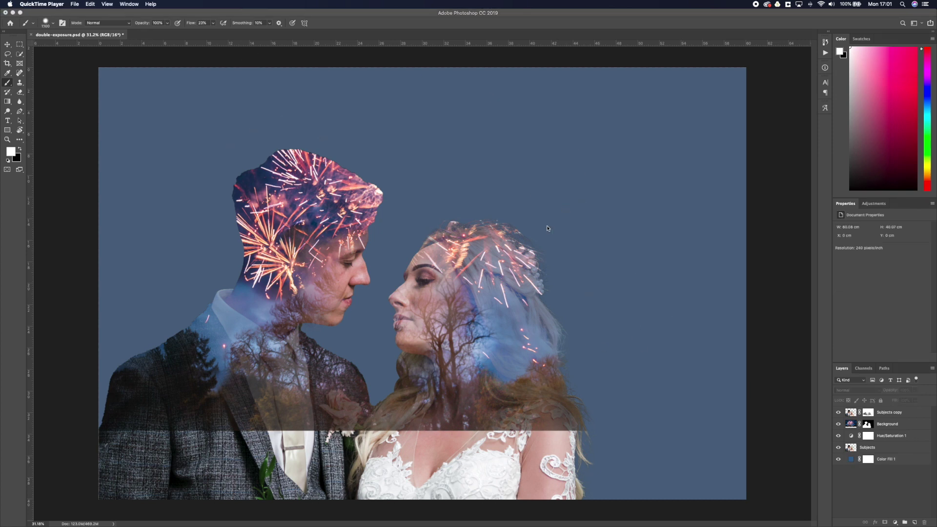
Step: Duplicate the Background layer, delete the copy's layer mask and set the copy's blend mode to Lighten
left_click(893, 424)
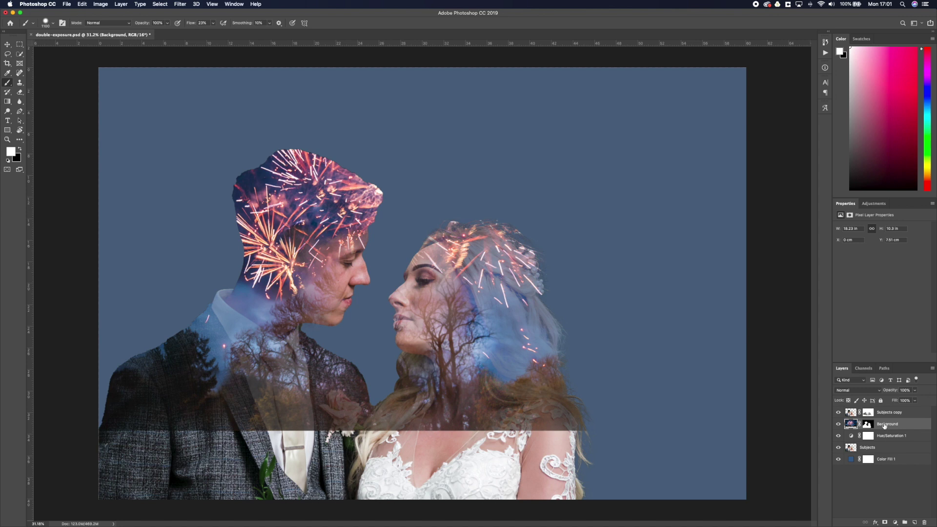
key("super+j")
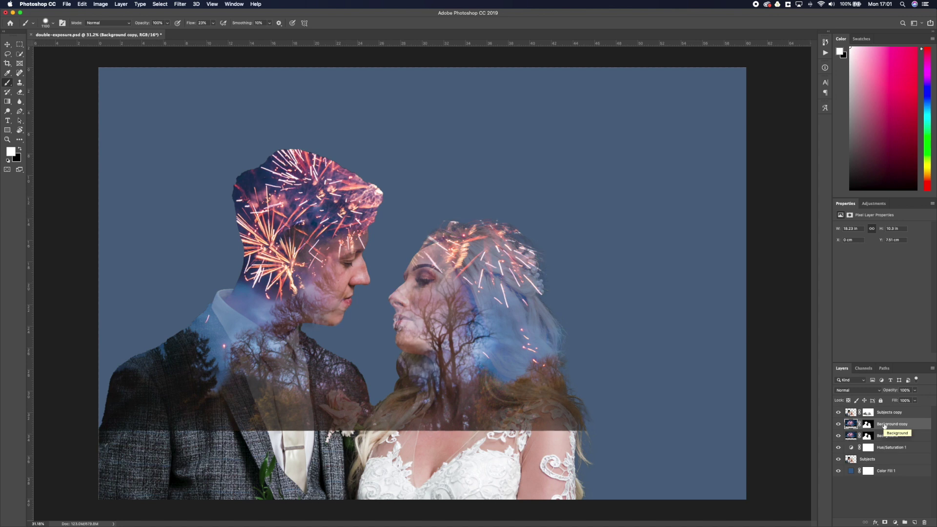
left_click(869, 425)
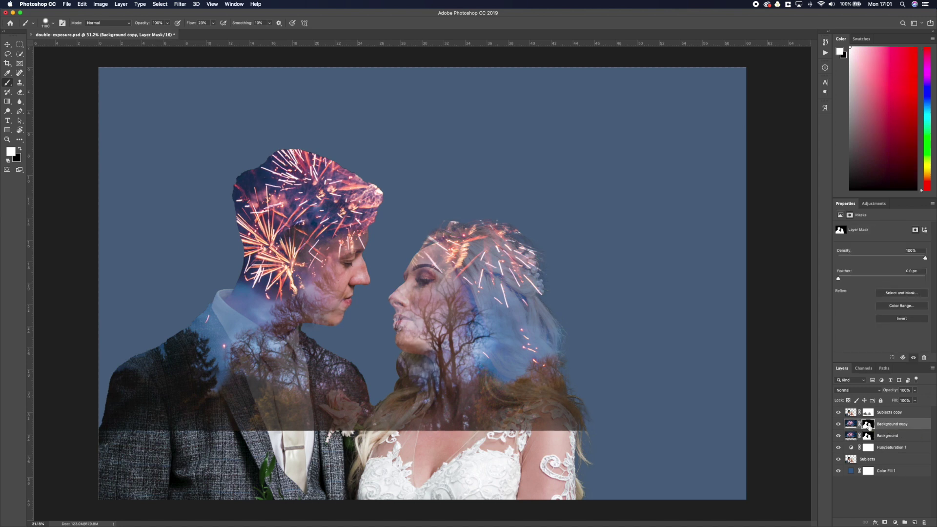
right_click(869, 425)
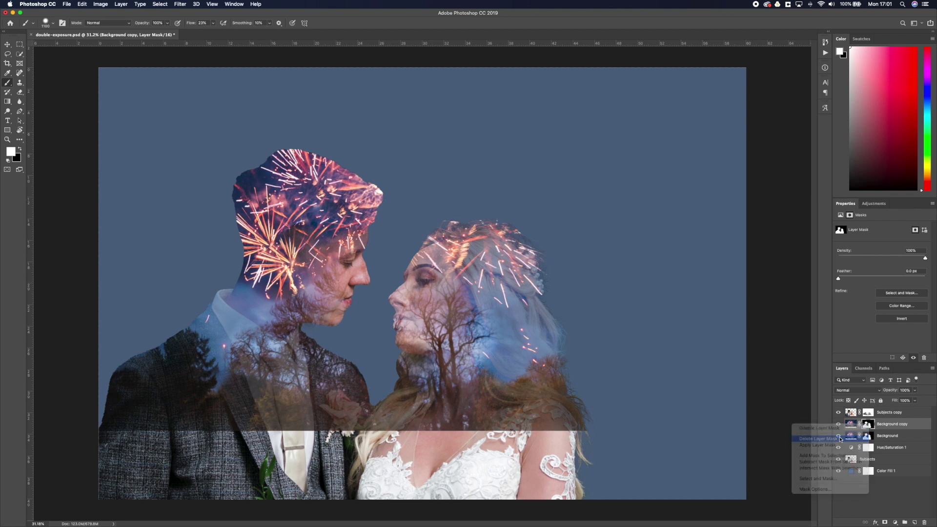
left_click(841, 439)
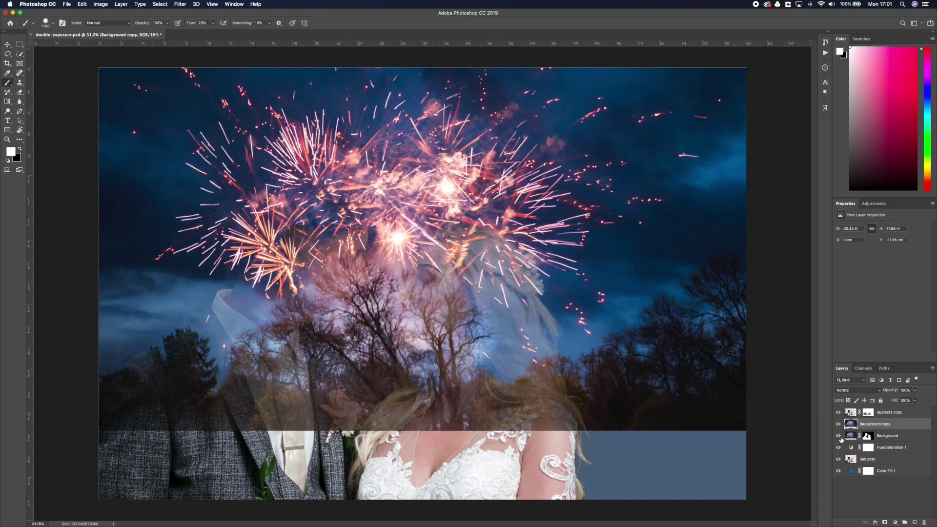
left_click(879, 391)
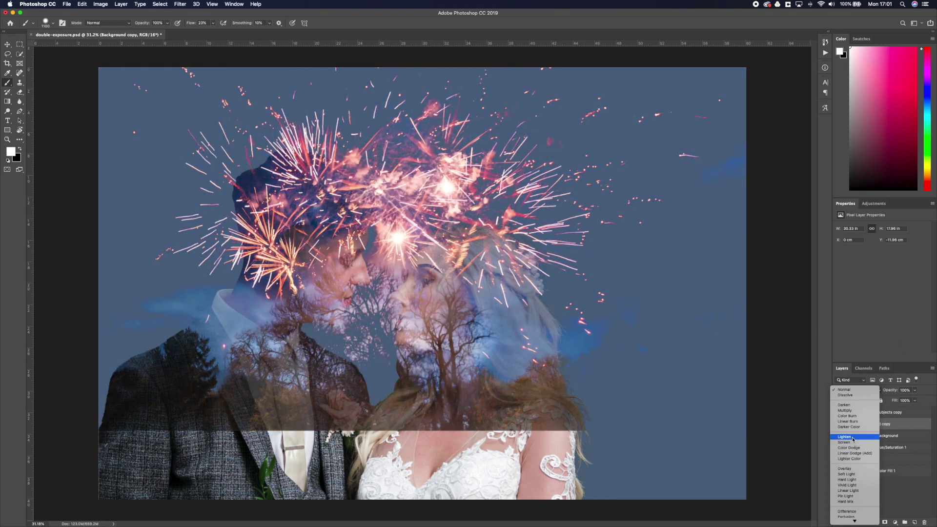
left_click(852, 437)
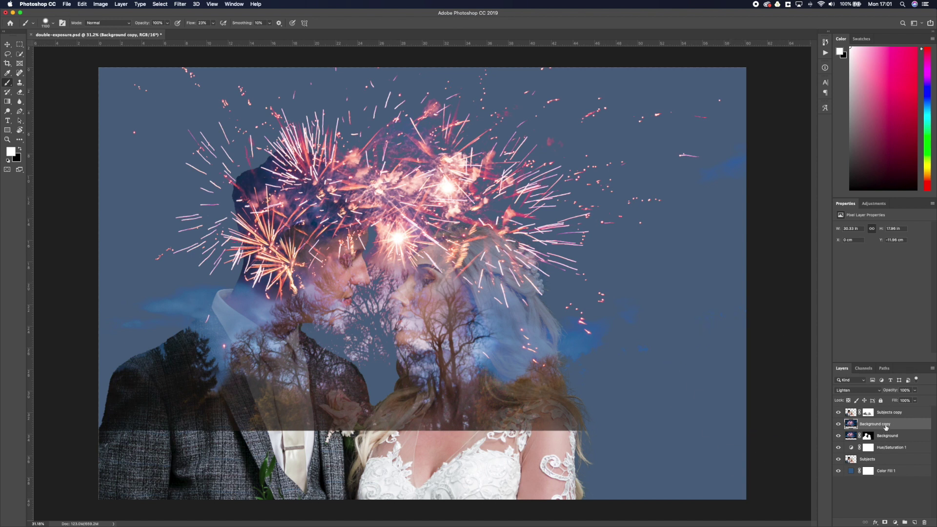
Step: Add a black layer mask to the Background copy layer and paint white around the couple's heads and beside the groom's shoulder to reveal fireworks and clouds
left_click(885, 522, "alt")
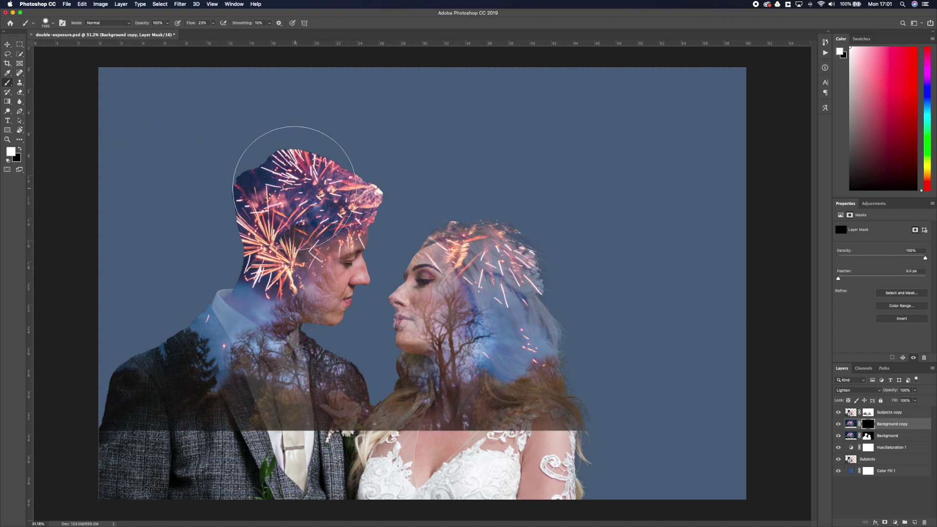
mouse_move(295, 188)
left_mouse_down()
mouse_move(318, 184)
mouse_move(348, 181)
mouse_move(343, 125)
mouse_move(342, 138)
mouse_move(289, 136)
mouse_move(215, 181)
mouse_move(239, 158)
mouse_move(192, 118)
mouse_move(292, 183)
mouse_move(364, 158)
mouse_move(442, 157)
mouse_move(440, 120)
mouse_move(482, 195)
mouse_move(508, 204)
mouse_move(546, 147)
mouse_move(379, 84)
mouse_move(485, 82)
mouse_move(642, 105)
mouse_move(596, 222)
mouse_move(578, 231)
mouse_move(564, 270)
mouse_move(579, 279)
mouse_move(572, 290)
mouse_move(621, 329)
left_mouse_up()
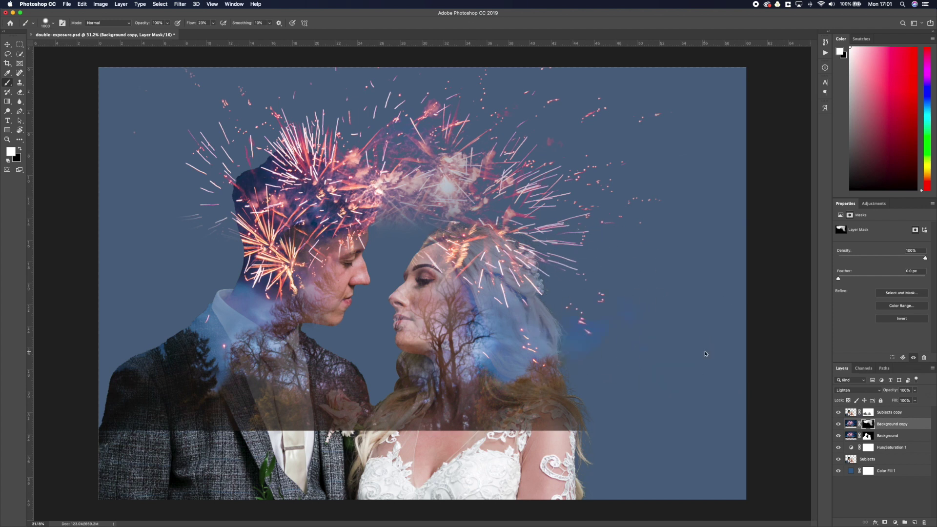
mouse_move(100, 293)
left_mouse_down()
mouse_move(188, 331)
mouse_move(130, 324)
mouse_move(75, 299)
mouse_move(184, 272)
mouse_move(167, 230)
mouse_move(201, 234)
mouse_move(142, 247)
mouse_move(121, 230)
mouse_move(203, 389)
mouse_move(167, 366)
left_mouse_up()
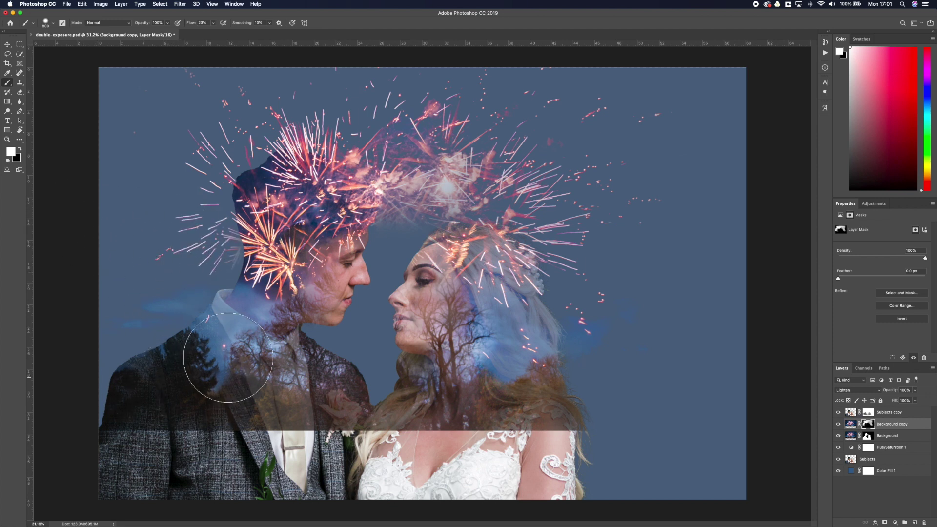
Step: Paint white on the Background copy's mask between the couple's heads and over the empty sky beside the bride to reveal more fireworks and cloud
mouse_move(414, 215)
left_mouse_down()
mouse_move(423, 170)
mouse_move(404, 184)
mouse_move(402, 207)
left_mouse_up()
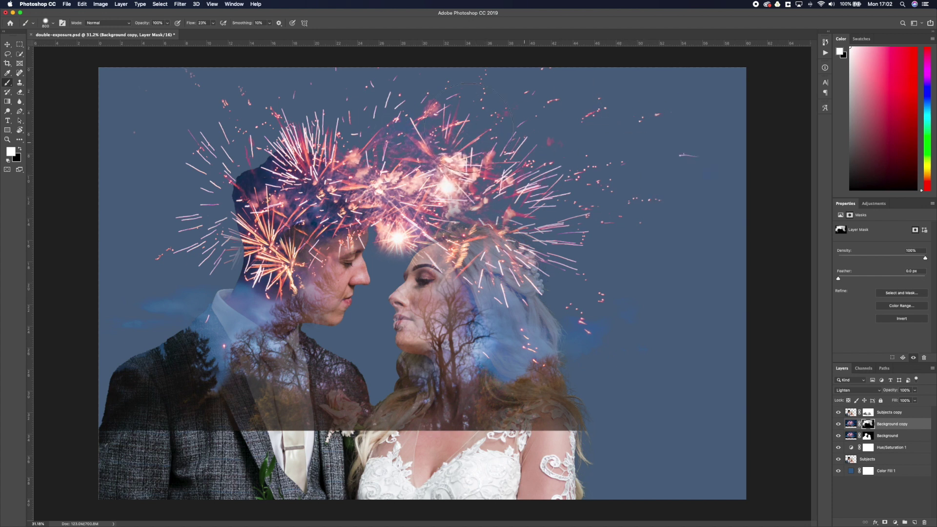
left_click_drag(708, 117, 687, 208)
left_click_drag(571, 243, 570, 297)
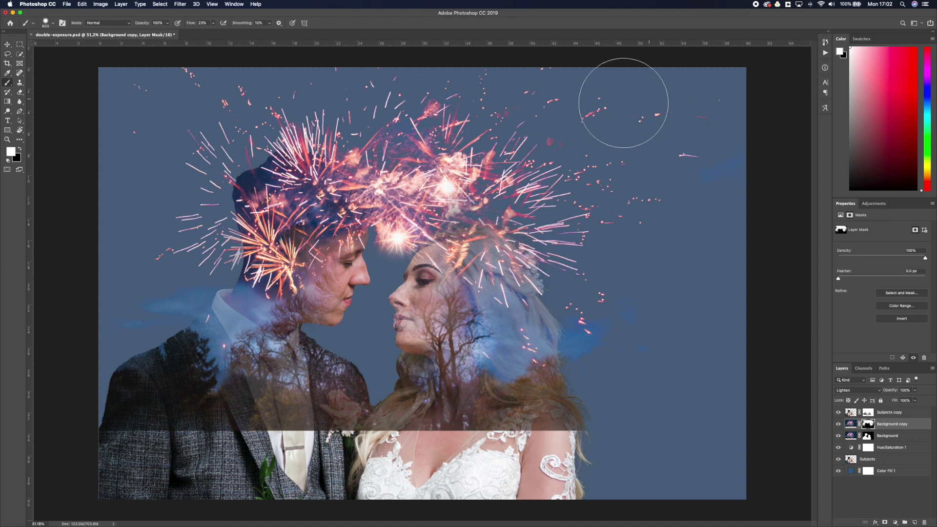
Step: Add a Solid Color fill layer above all layers in a muted grey-blue (H 215, S 16%, B 52%)
left_click(869, 501)
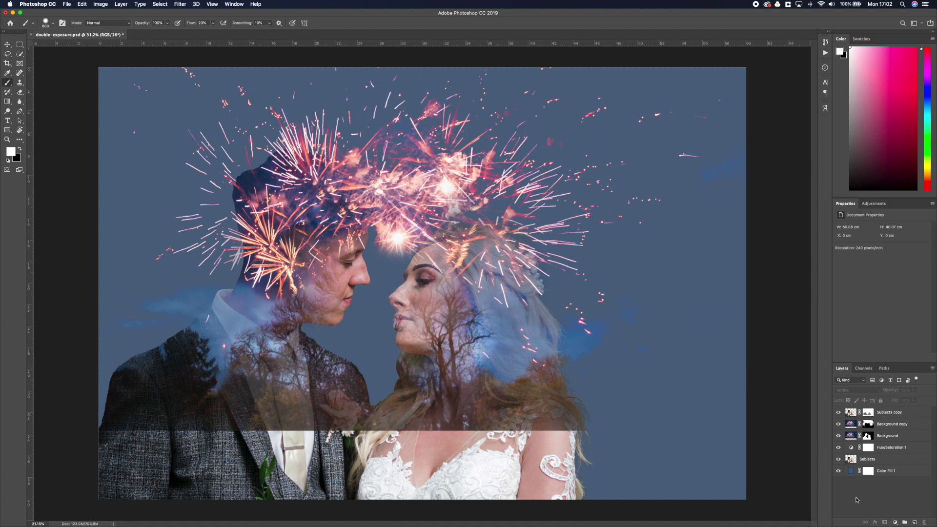
left_click(896, 522)
left_click(893, 385)
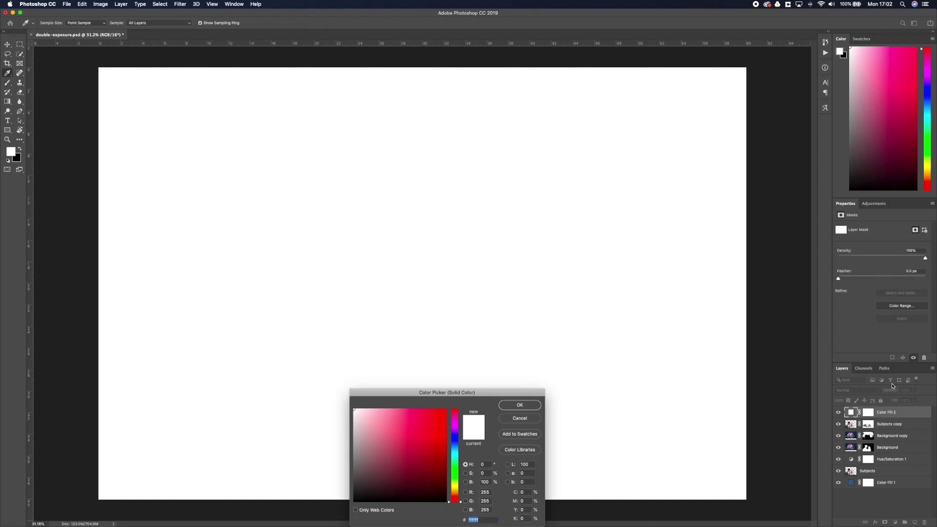
left_click(375, 457)
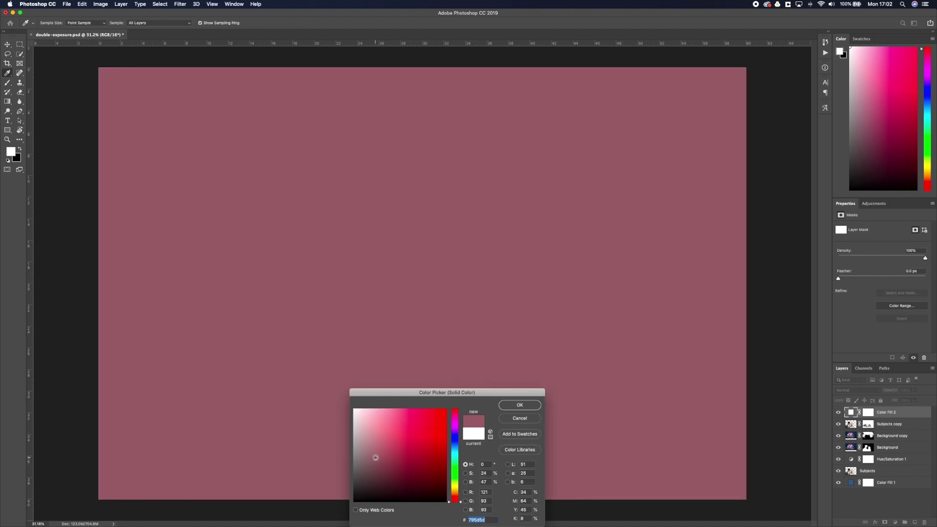
left_click(457, 452)
mouse_move(365, 432)
left_mouse_down()
mouse_move(371, 478)
mouse_move(371, 447)
left_mouse_up()
left_click(458, 448)
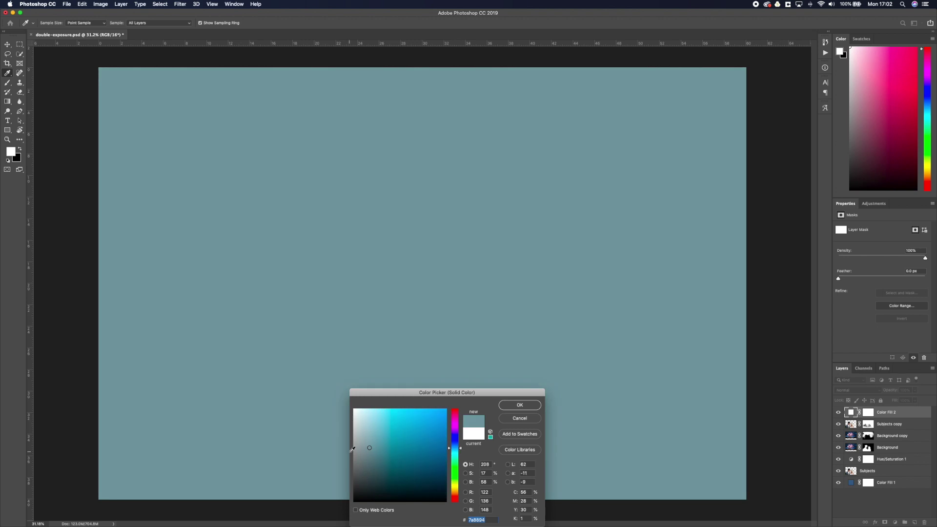
mouse_move(355, 452)
left_mouse_down()
mouse_move(363, 469)
mouse_move(386, 439)
mouse_move(372, 458)
left_mouse_up()
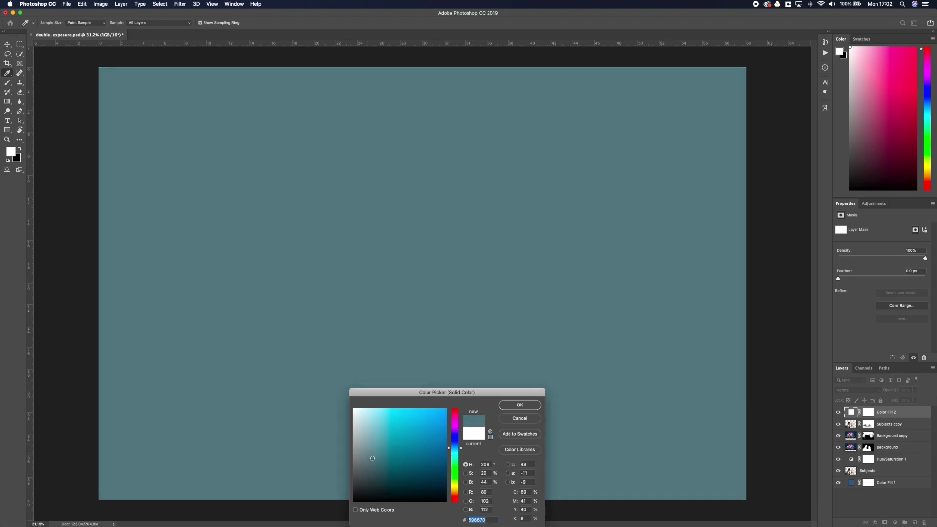
left_click(457, 447)
mouse_move(401, 454)
left_mouse_down()
mouse_move(410, 461)
mouse_move(357, 460)
mouse_move(368, 453)
left_mouse_up()
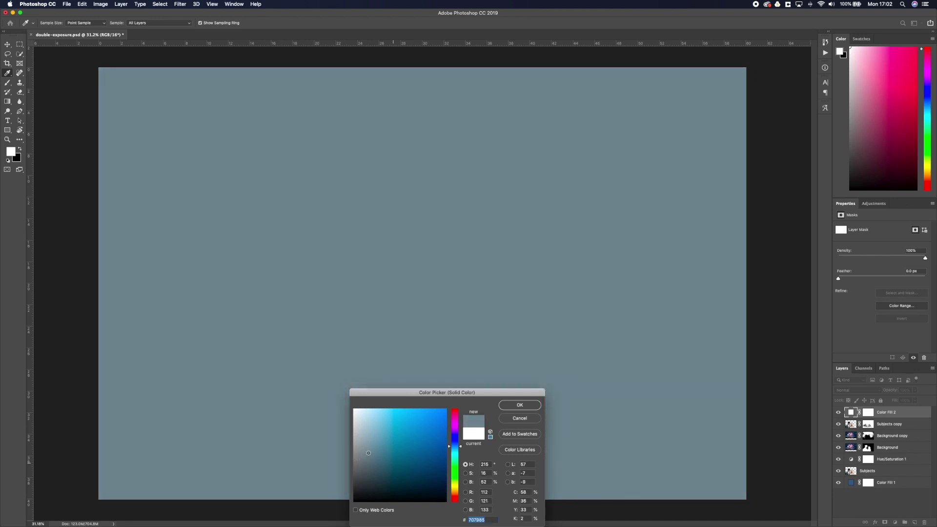
left_click(520, 405)
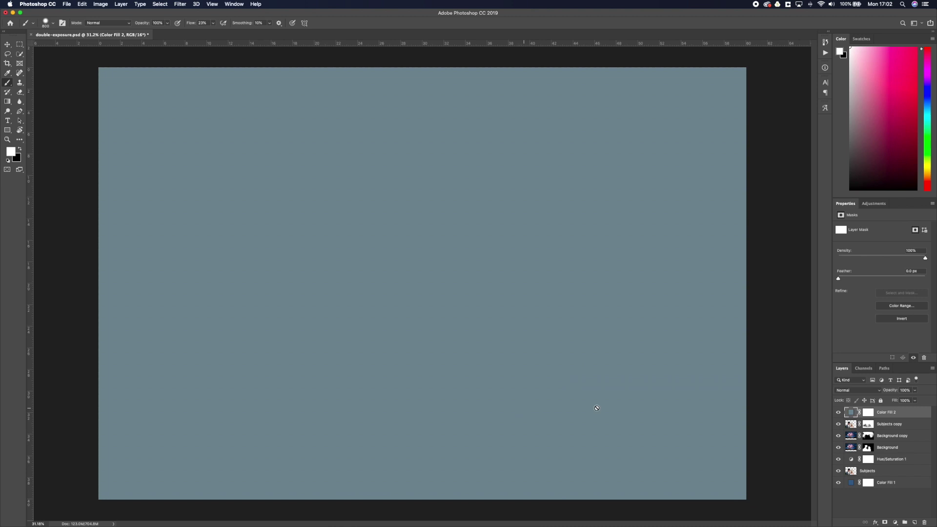
Step: Set the Color Fill 2 layer's blend mode to Multiply and its opacity to 22%
left_click(879, 392)
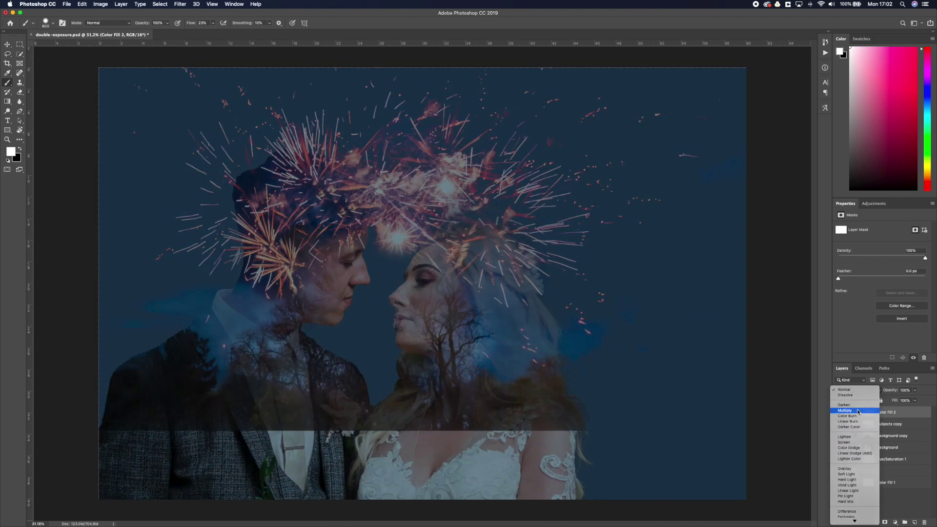
left_click(859, 413)
left_click(915, 391)
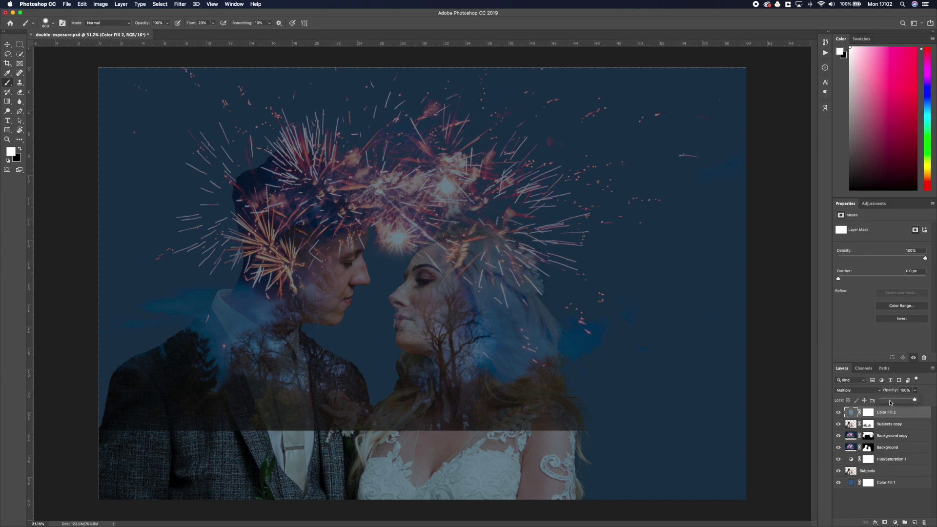
left_click_drag(891, 402, 890, 402)
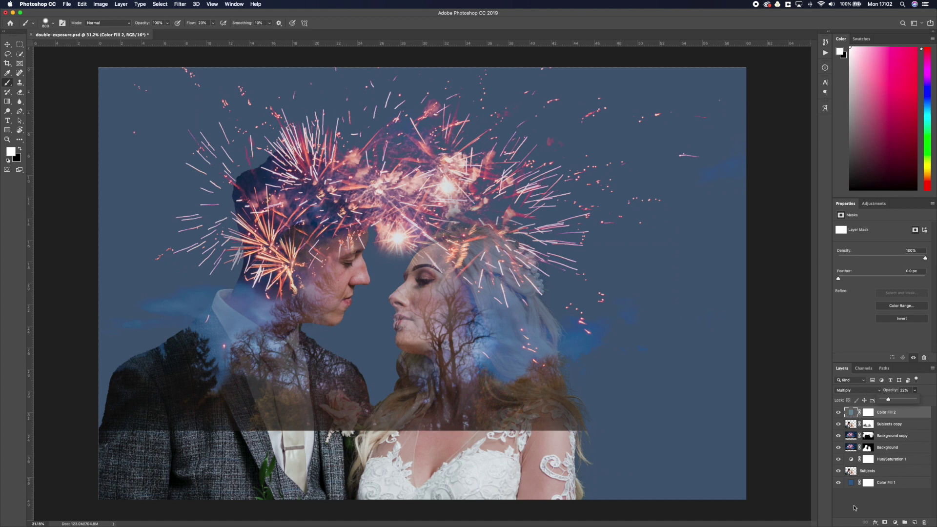
Step: Stamp all visible layers into a new layer at the top of the stack and desaturate it
left_click(855, 508)
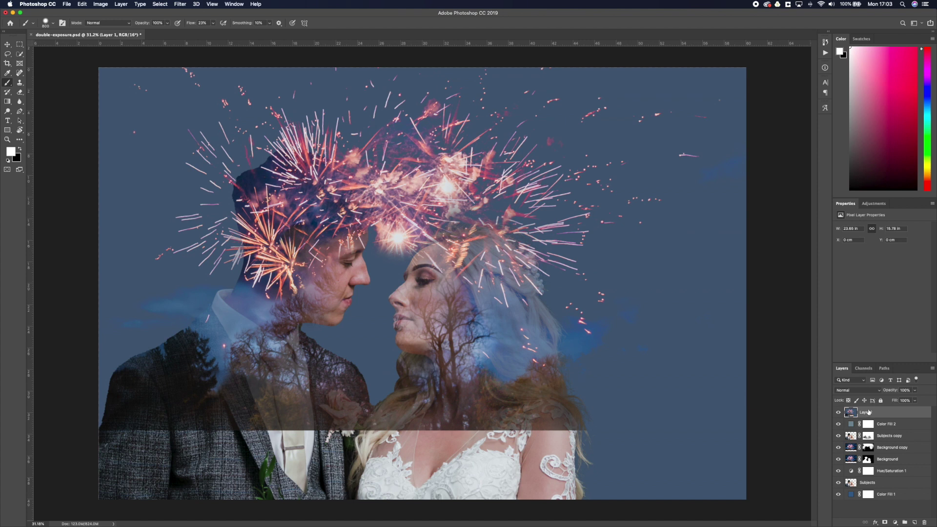
left_click(102, 4)
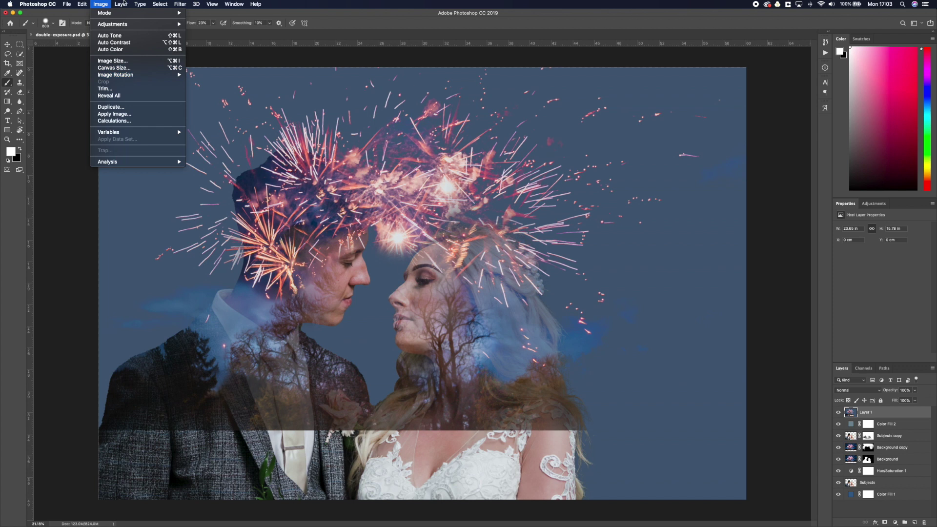
mouse_move(129, 24)
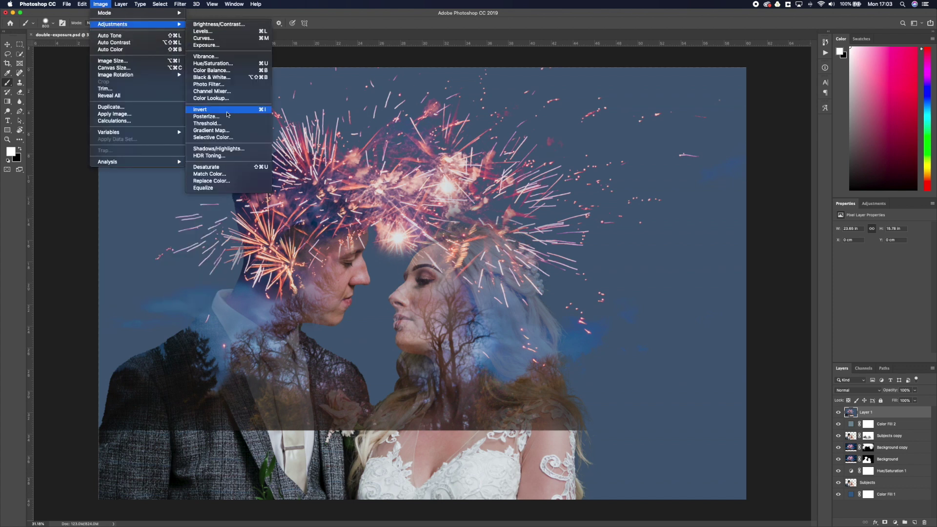
left_click(219, 167)
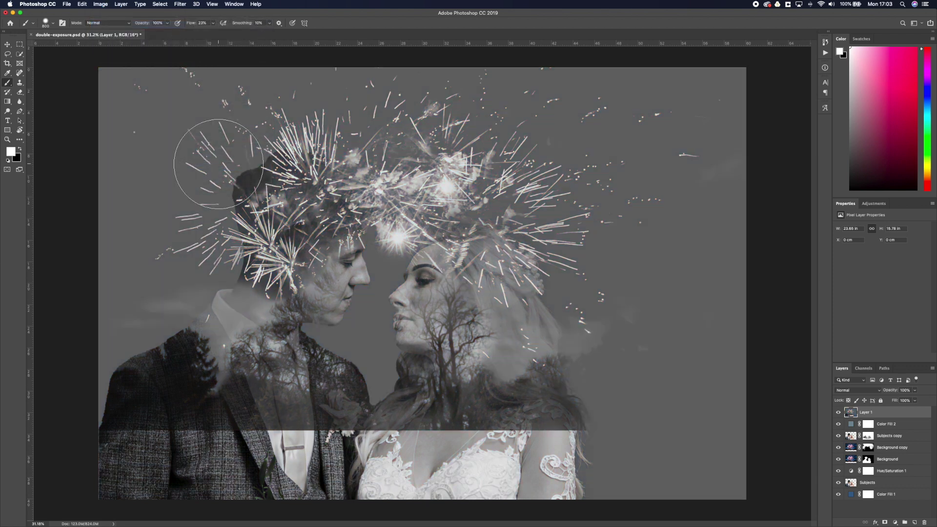
Step: Set the desaturated layer's blend mode to Soft Light and its opacity to 30%
left_click(859, 390)
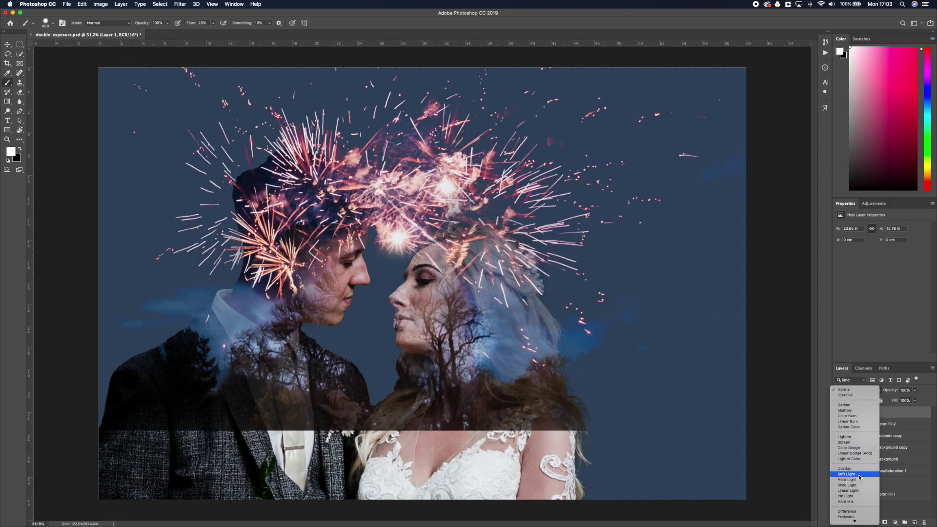
left_click(859, 477)
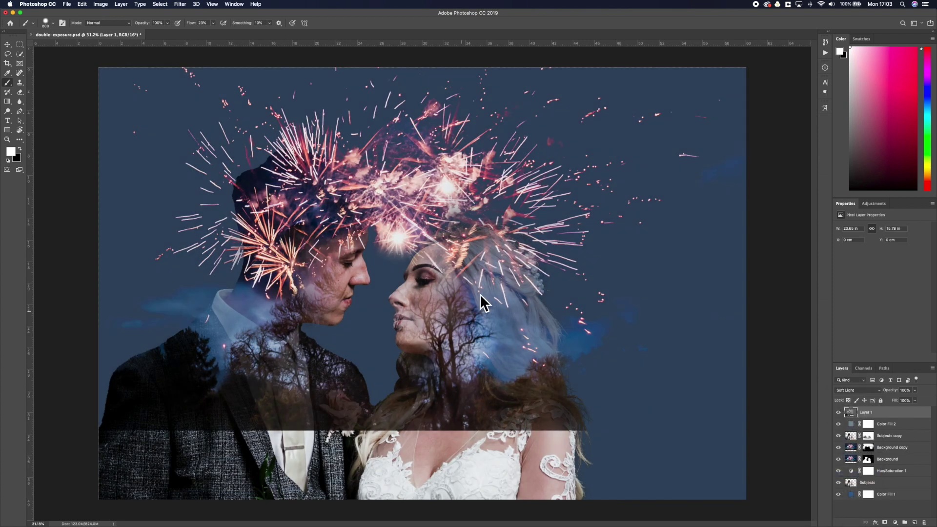
left_click(915, 390)
left_click_drag(917, 400, 894, 400)
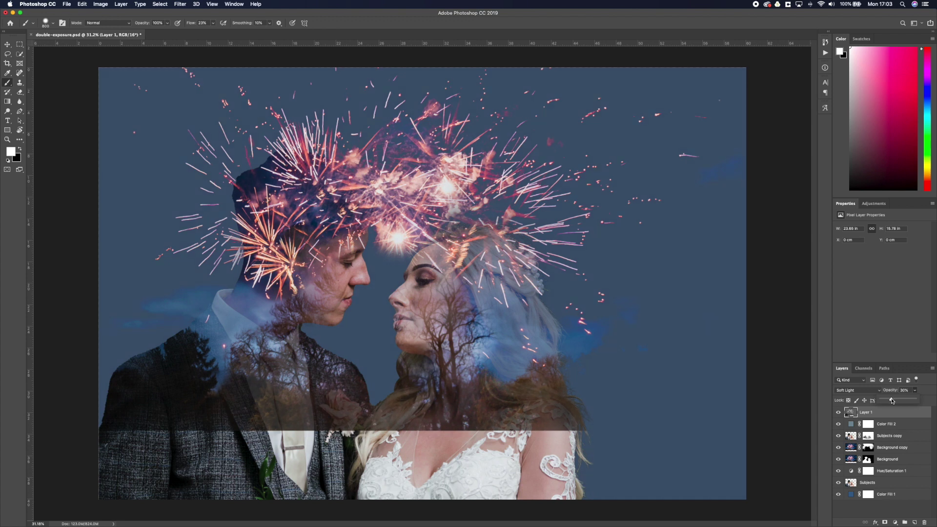
Step: Crop the image to about 50 cm wide, keeping the couple and fireworks in frame and cutting off the hard landscape edge across their chests
left_click(8, 64)
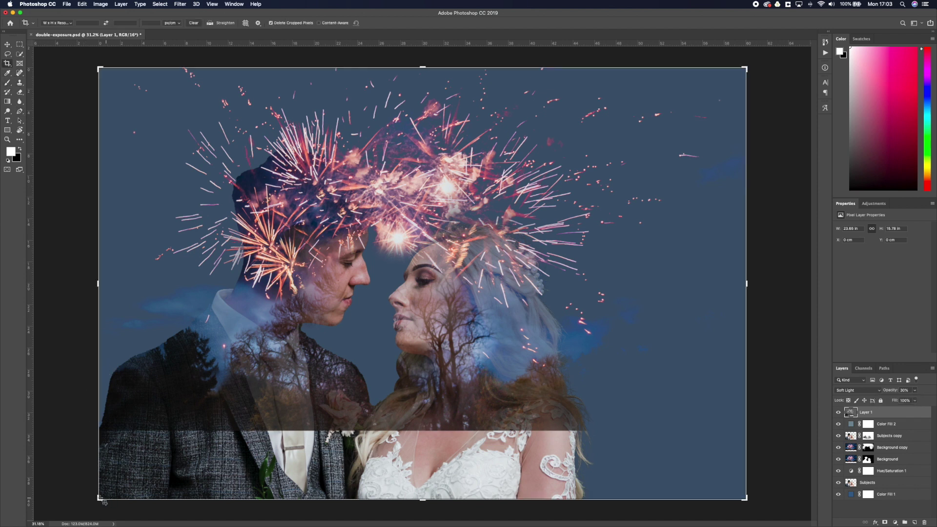
left_click_drag(100, 498, 147, 430)
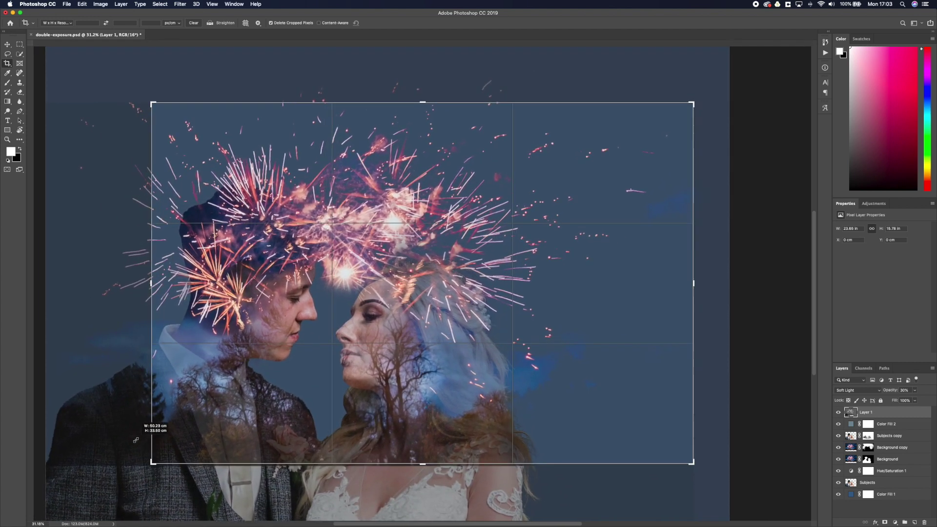
left_click_drag(244, 399, 280, 415)
key("super+r")
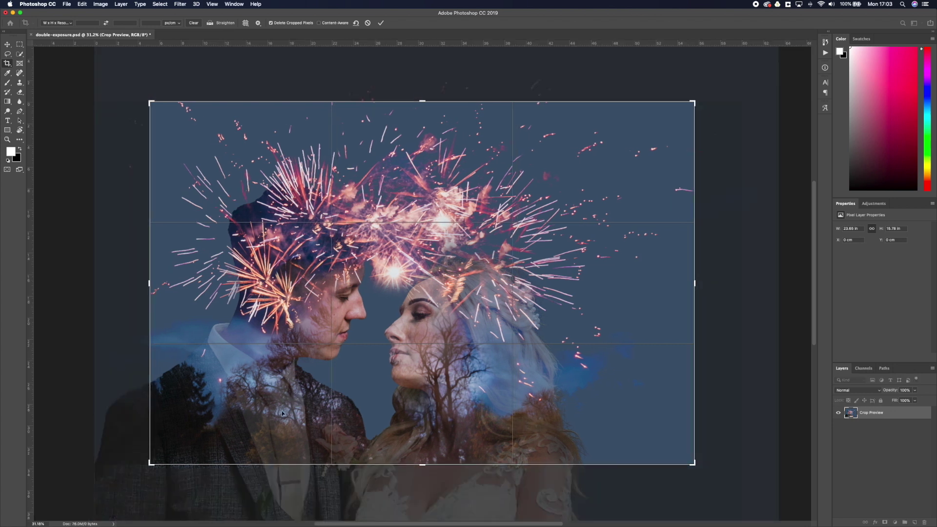
key("super+r")
left_click_drag(302, 402, 322, 400)
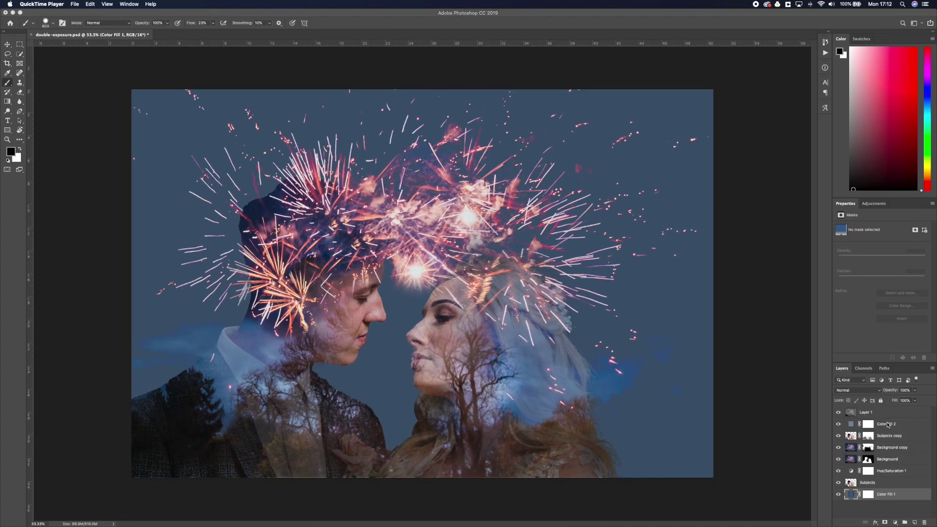
Step: Raise the opacity of the Soft Light layer, Layer 1, to strengthen the image's contrast
left_click(888, 425)
left_click(885, 413)
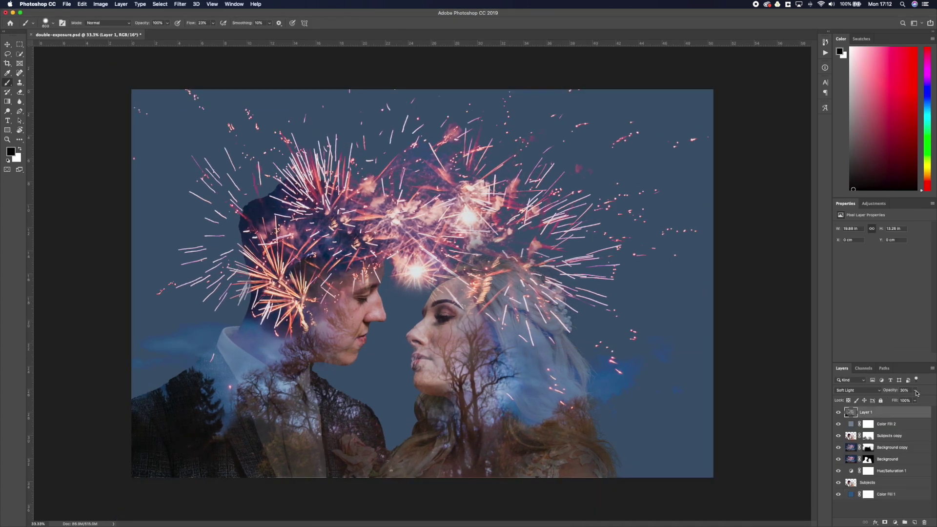
left_click(916, 391)
mouse_move(910, 400)
left_mouse_down()
mouse_move(932, 402)
mouse_move(921, 402)
left_mouse_up()
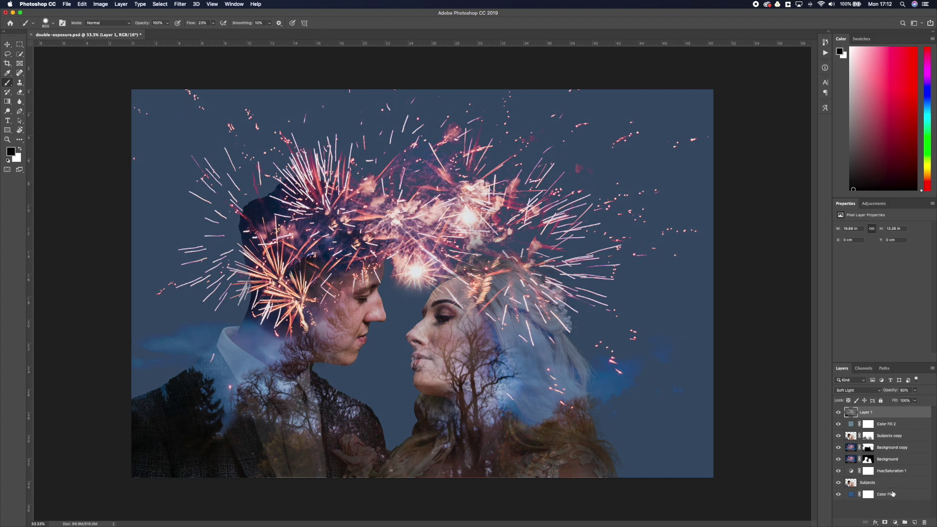
Step: Darken the Color Fill 1 background to a deeper blue (H 230, S 42%, B 36%) and return to the Brush tool
left_click(856, 494)
double_click(852, 494)
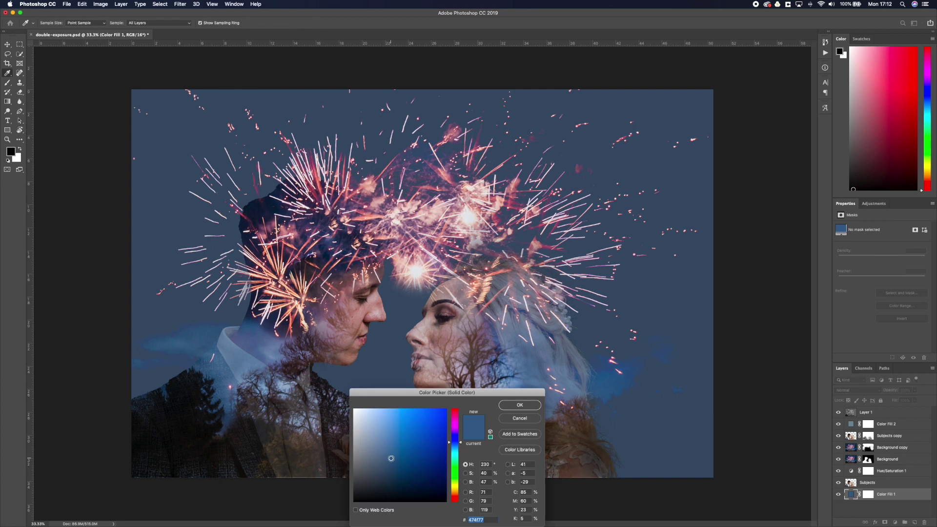
left_click_drag(391, 465, 391, 467)
mouse_move(397, 468)
left_mouse_down()
mouse_move(400, 482)
mouse_move(393, 468)
left_mouse_up()
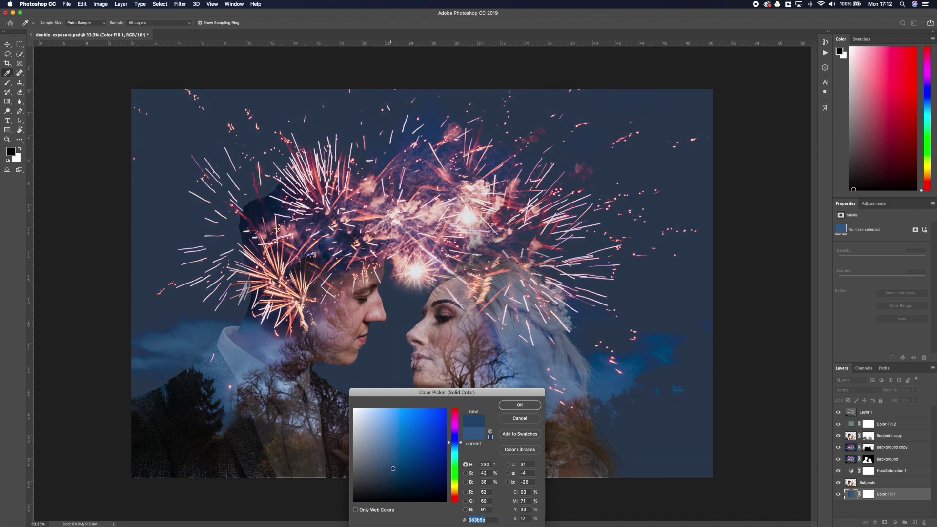
left_click(534, 404)
key("b")
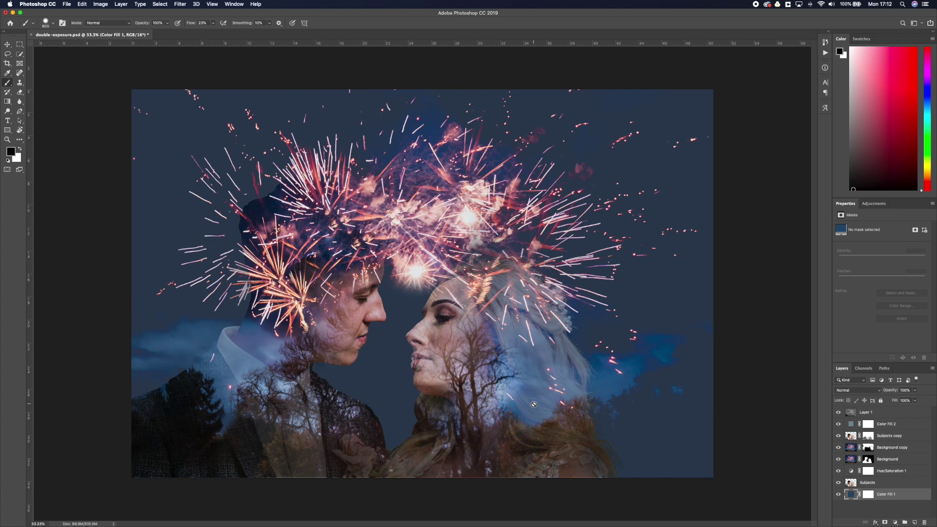